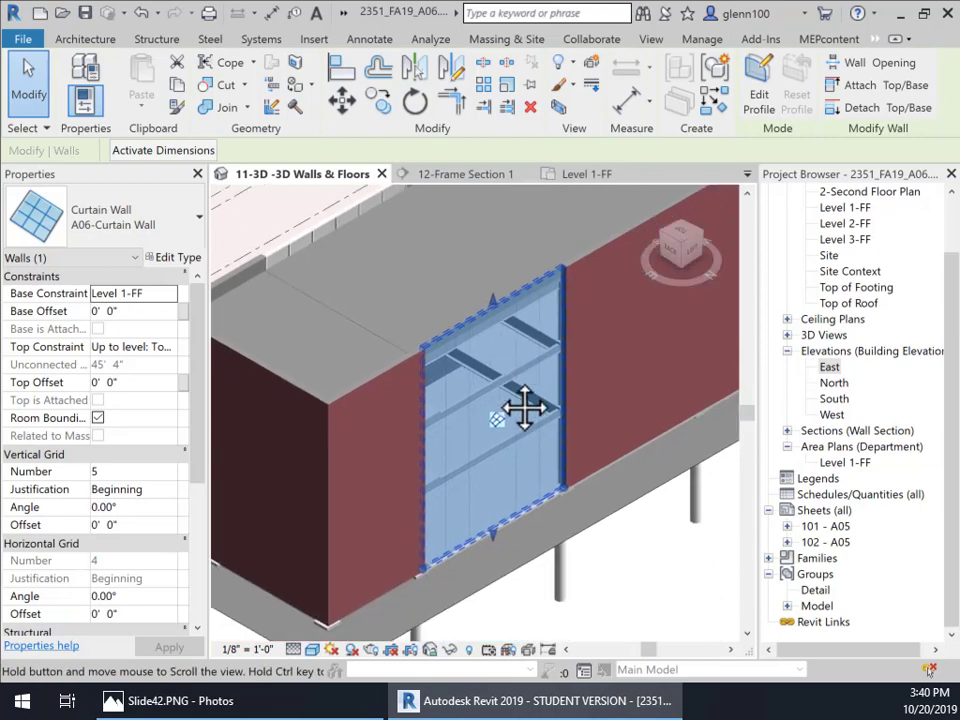
pyautogui.click(92, 41)
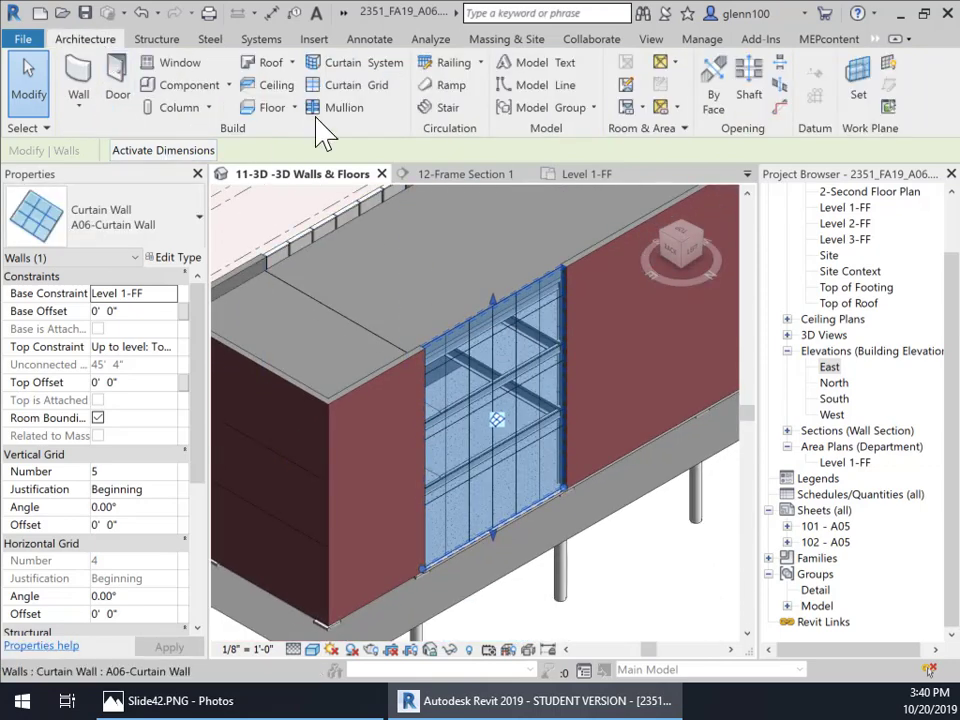
pyautogui.click(80, 110)
pyautogui.click(70, 138)
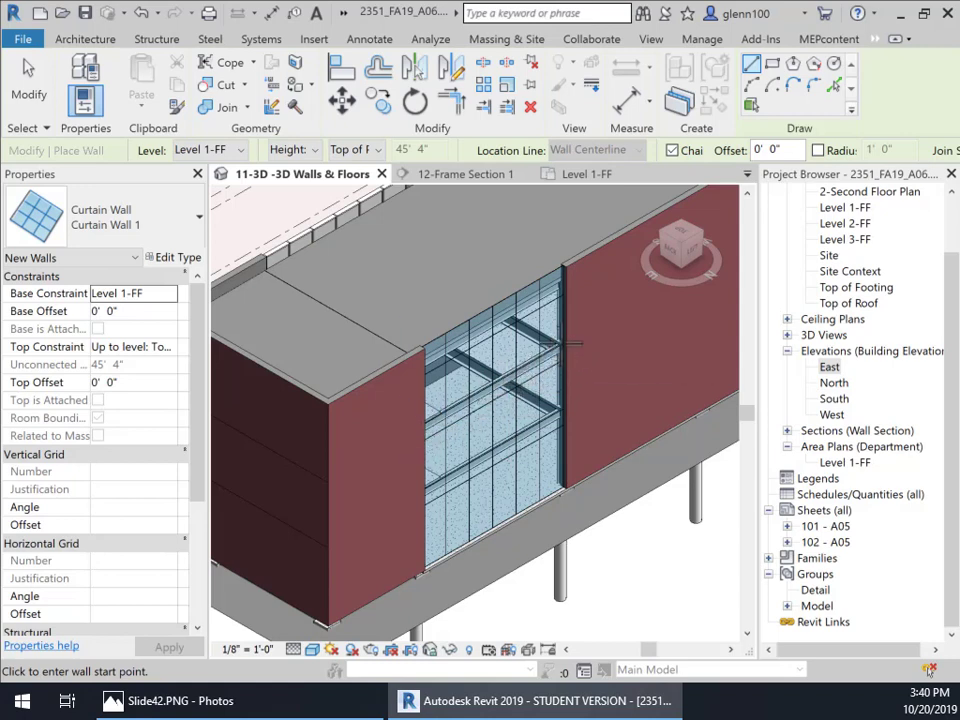
pyautogui.scroll(2, 522, 366)
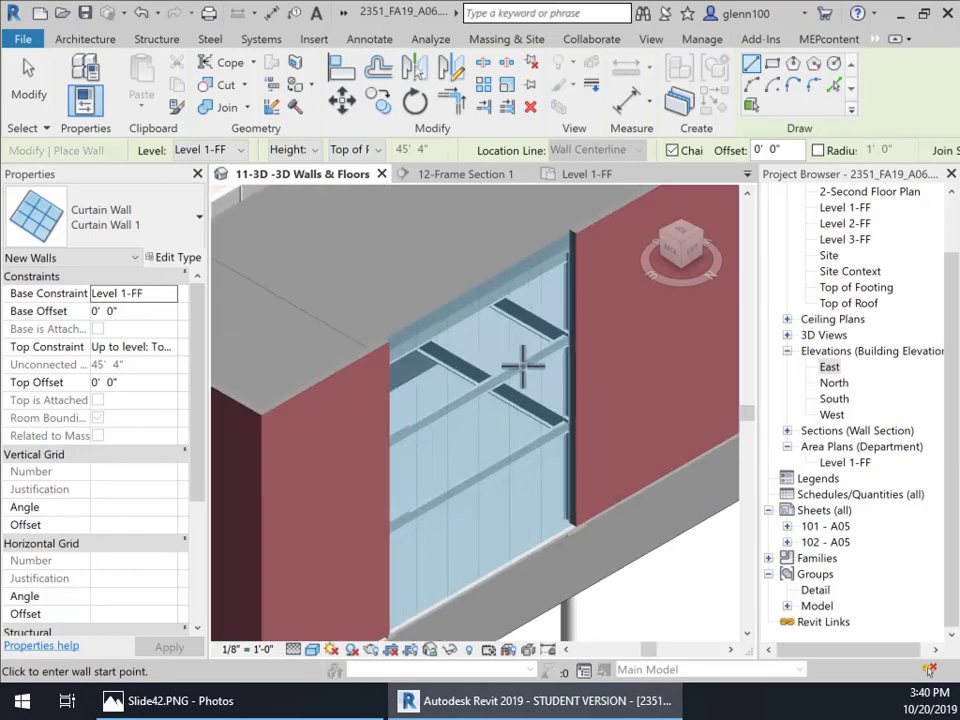
pyautogui.scroll(2, 522, 366)
pyautogui.click(28, 82)
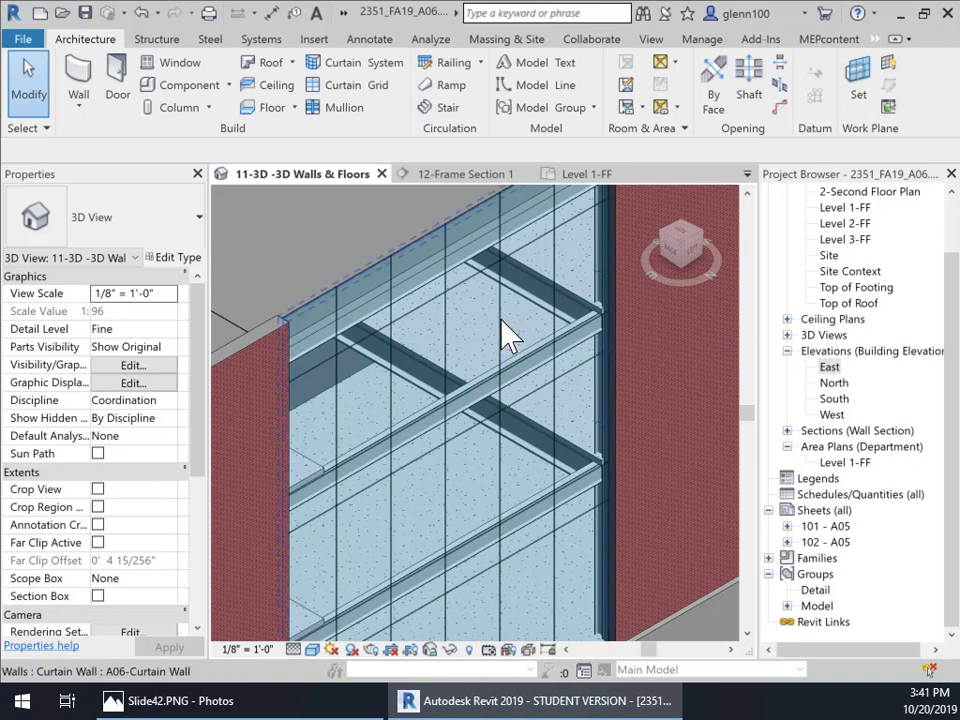
# - Select a single glazed system panel in the upper part of the curtain wall without mullions
pyautogui.press('Tab')
pyautogui.press('Tab')
pyautogui.click(508, 338)
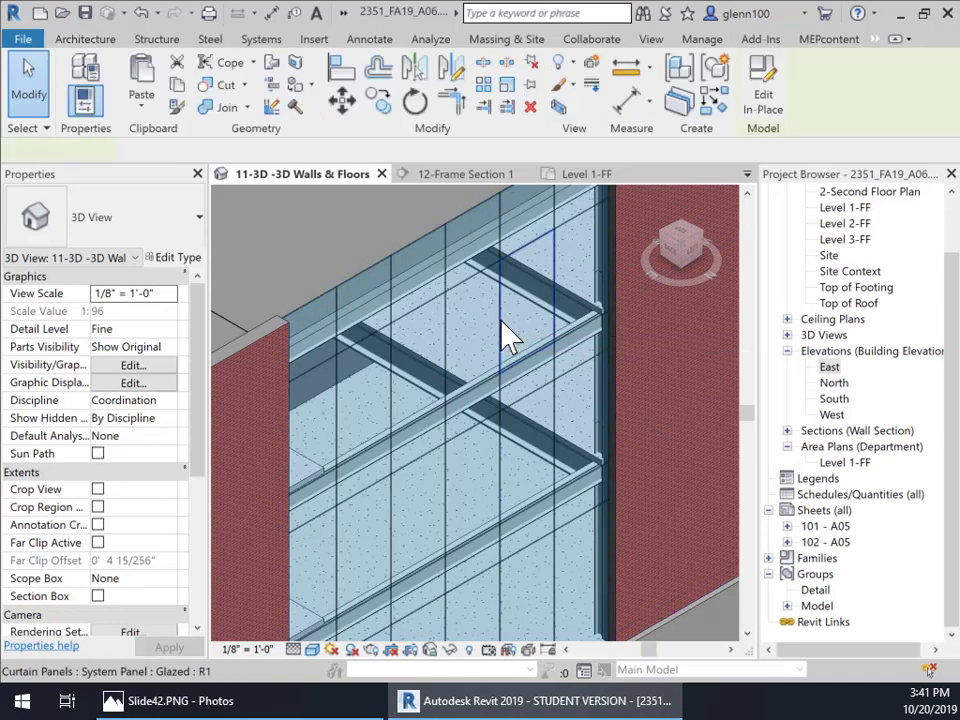
pyautogui.click(508, 338)
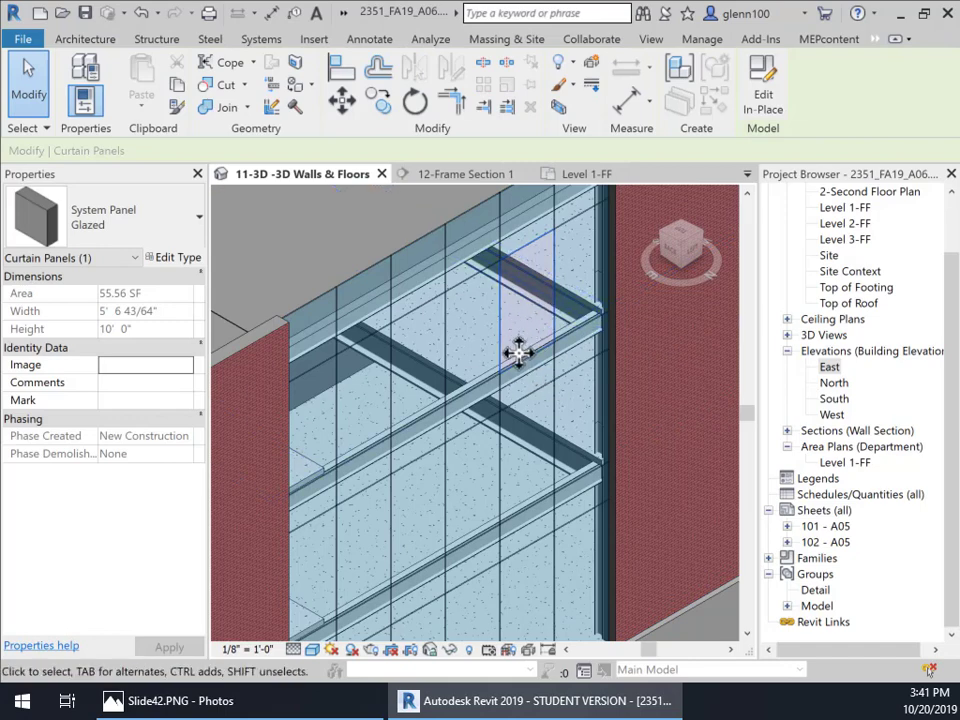
pyautogui.scroll(-5, 386, 461)
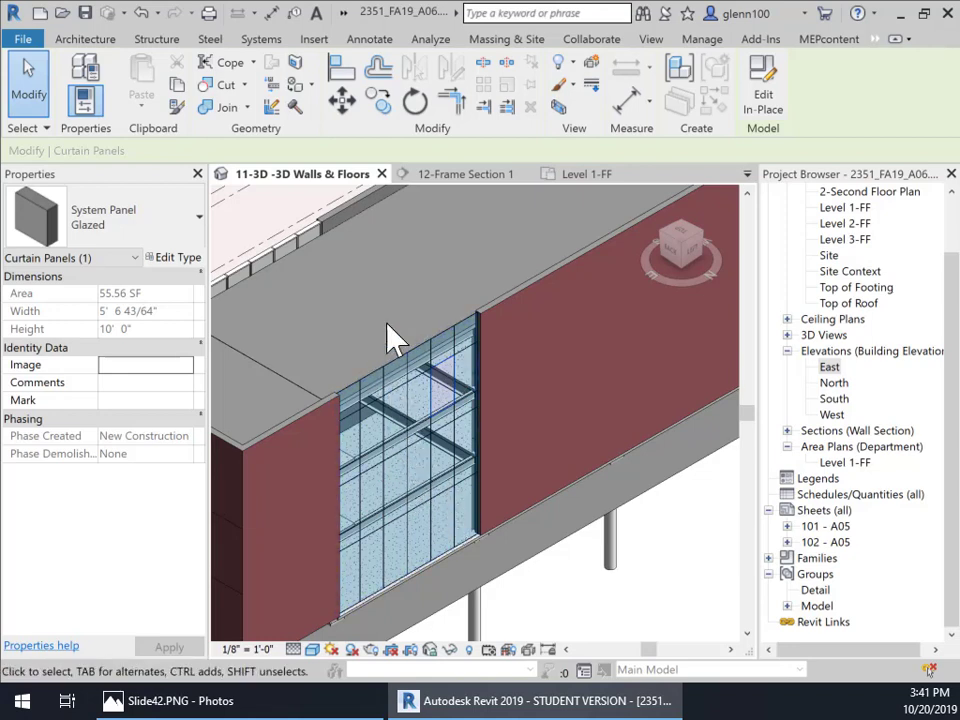
pyautogui.moveTo(328, 383); pyautogui.dragTo(568, 427, button='middle')
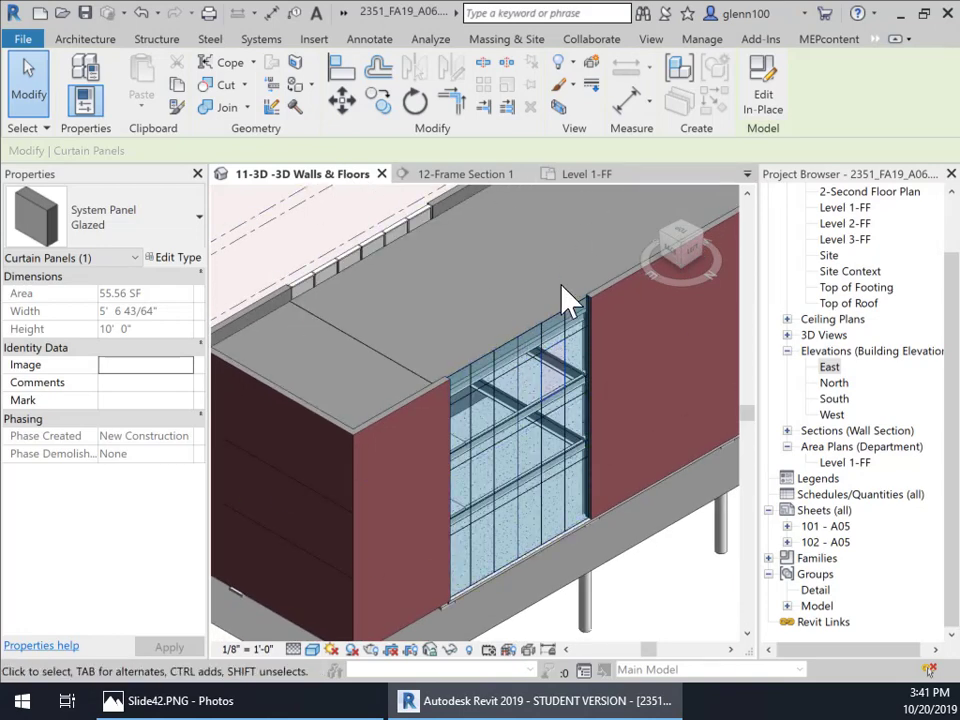
# - Examine the mullions, spandrel panels and edge conditions of the finished curtain wall on the opposite side of the building
pyautogui.click(670, 248)
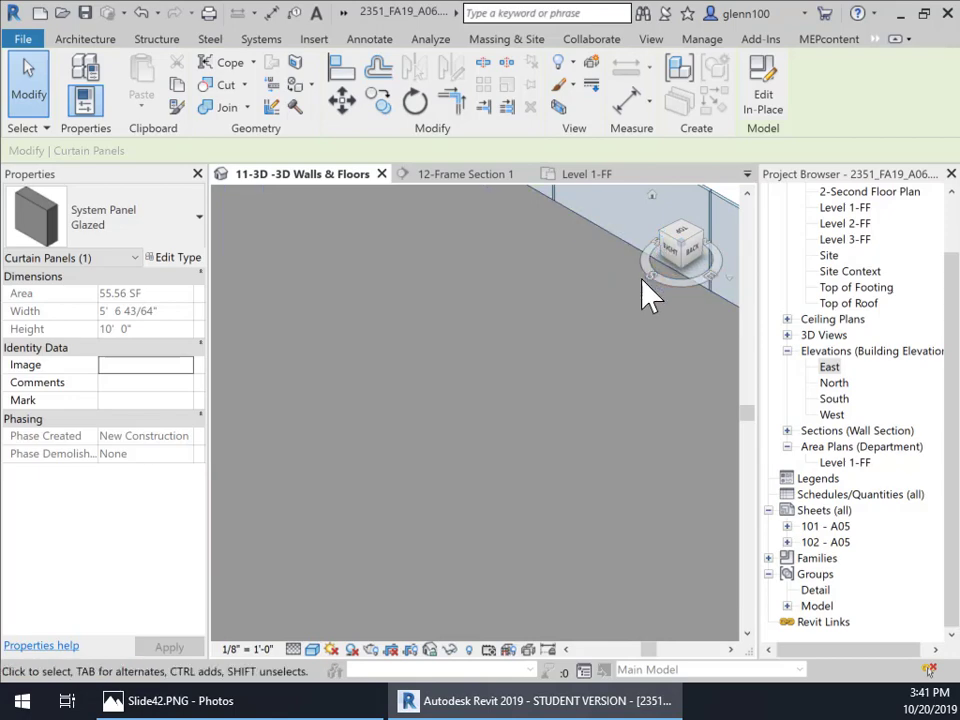
pyautogui.scroll(-4, 430, 450)
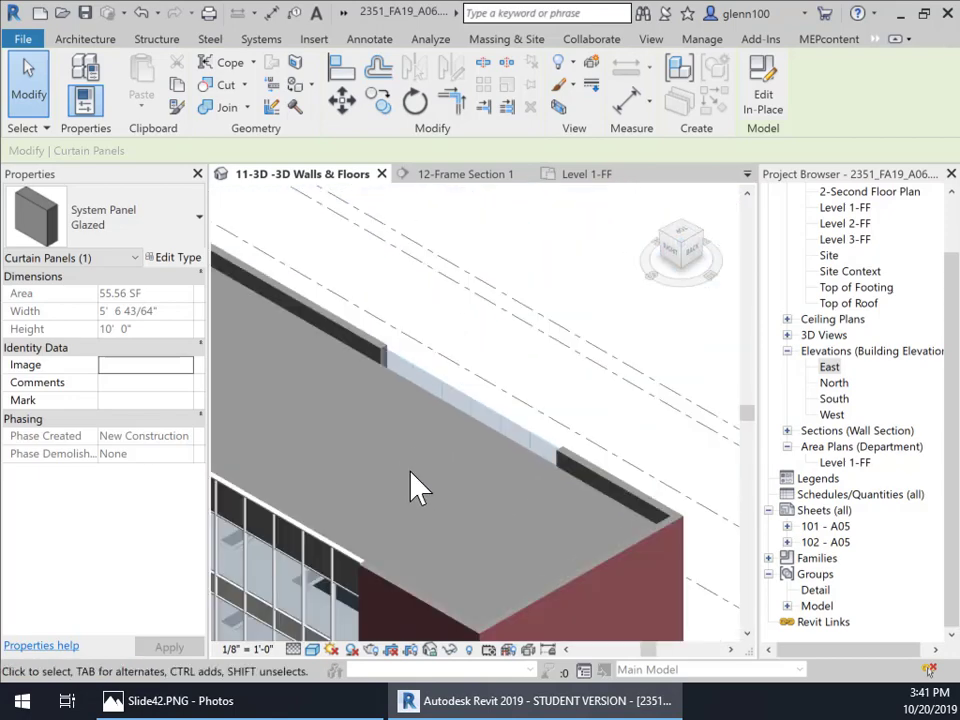
pyautogui.moveTo(418, 487); pyautogui.dragTo(482, 401, button='middle')
pyautogui.scroll(3, 481, 403)
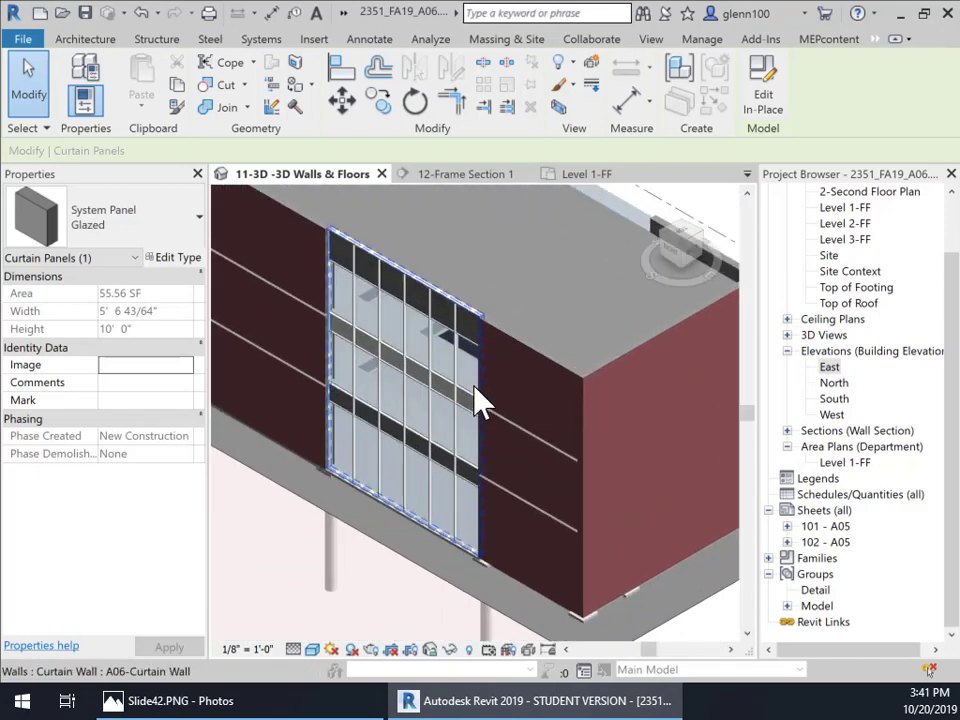
pyautogui.scroll(4, 481, 400)
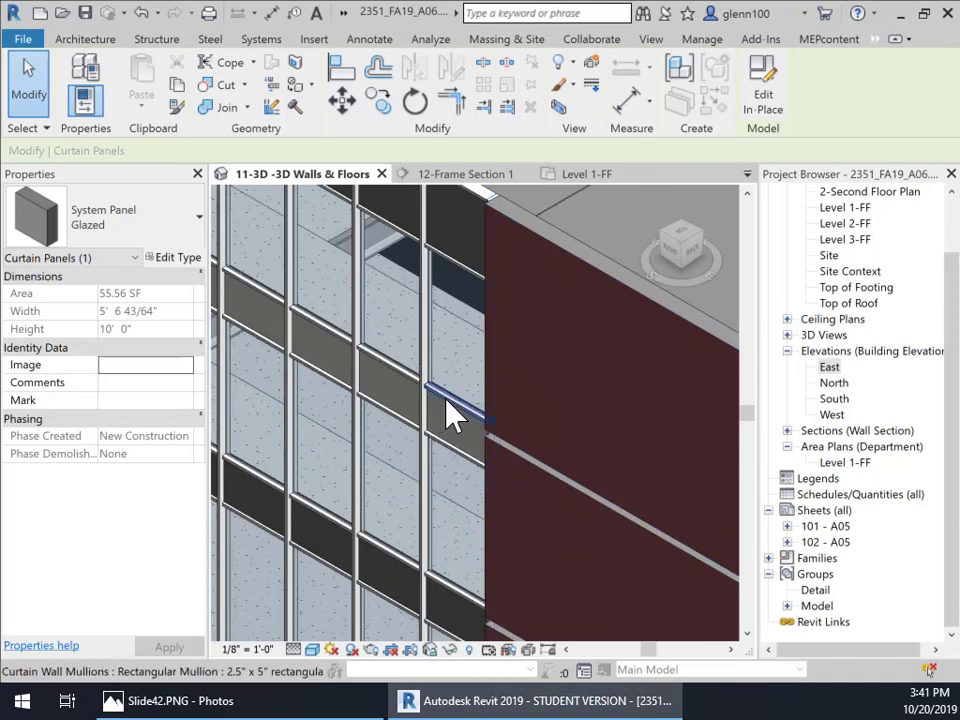
pyautogui.scroll(2, 450, 413)
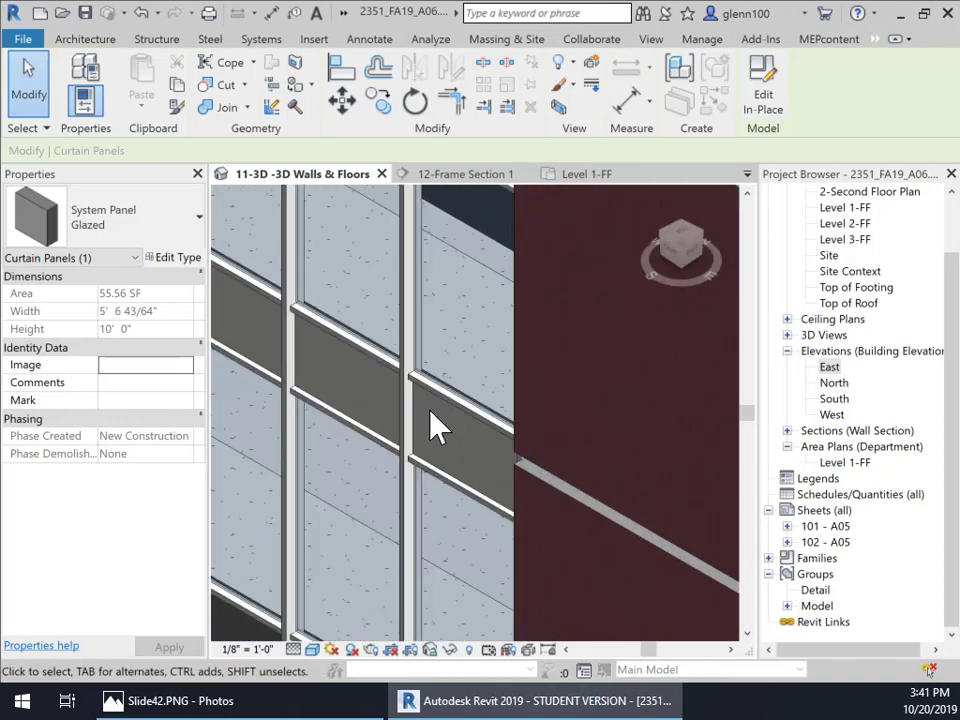
pyautogui.scroll(2, 428, 522)
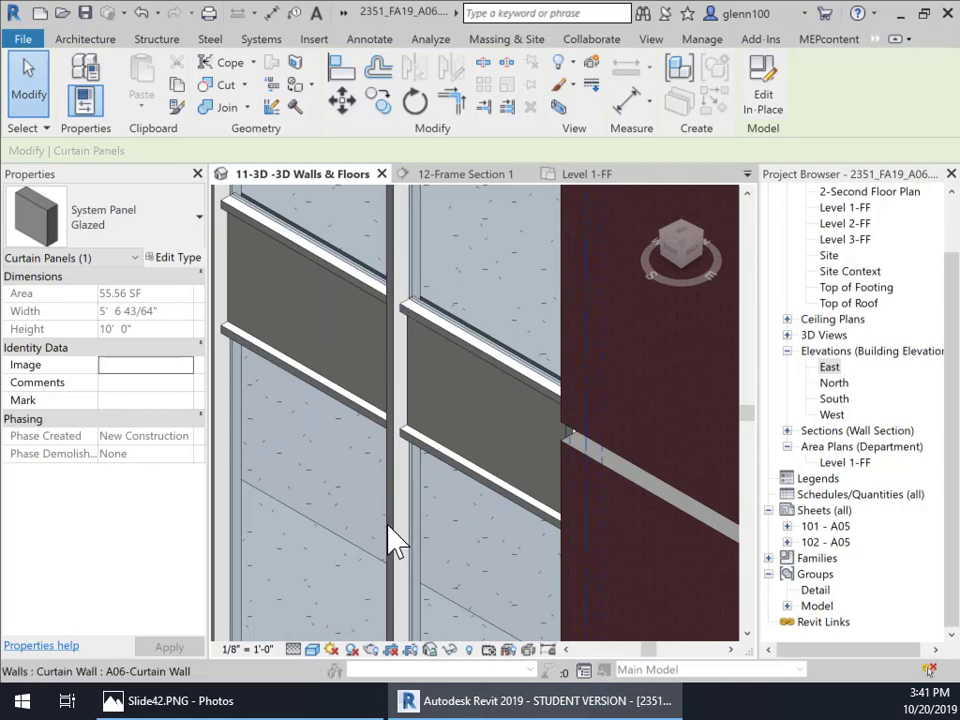
pyautogui.scroll(-3, 425, 545)
pyautogui.scroll(-3, 425, 545)
pyautogui.moveTo(422, 572); pyautogui.dragTo(508, 458, button='middle')
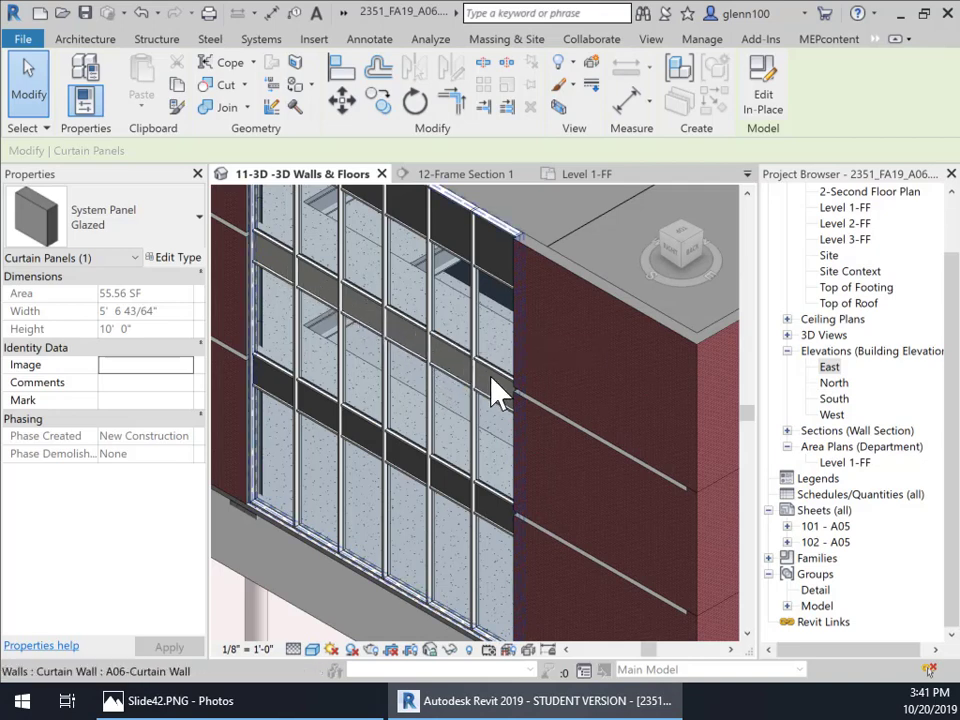
pyautogui.keyDown('shift'); pyautogui.moveTo(428, 392); pyautogui.dragTo(429, 446, button='middle'); pyautogui.keyUp('shift')
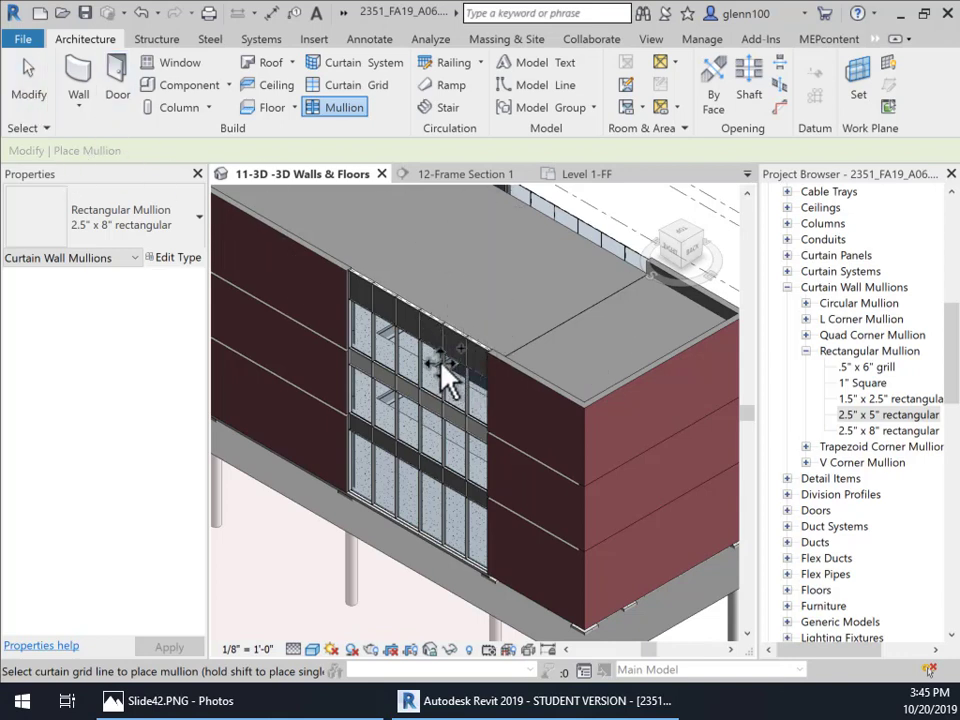
# - Leave mullion placement and examine the mullions along the roof edge of the finished curtain wall
pyautogui.press('Escape')
pyautogui.press('Escape')
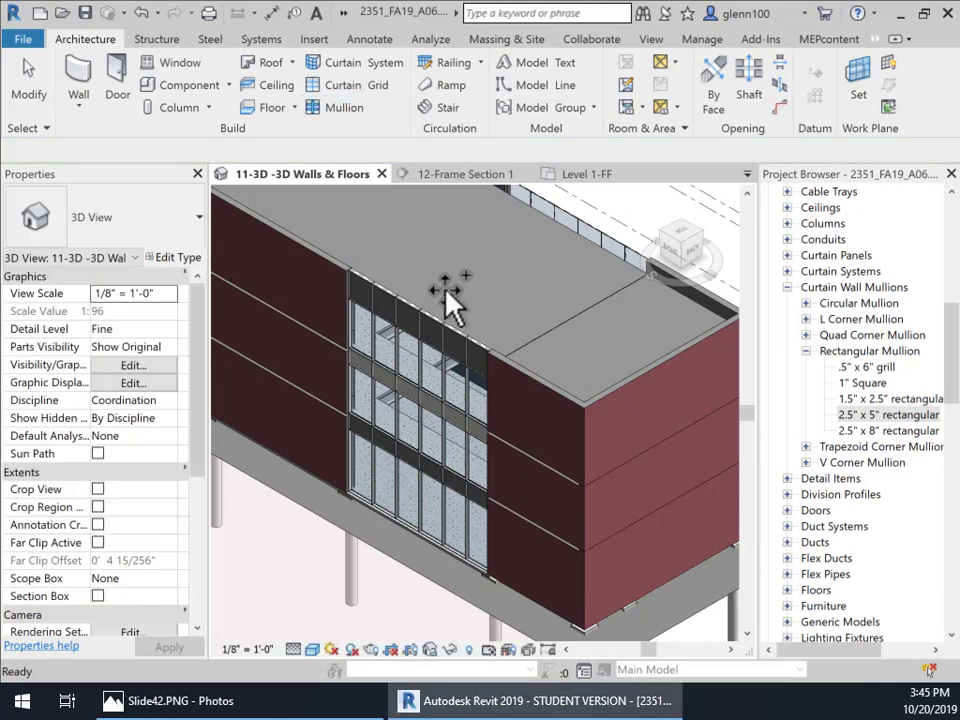
pyautogui.scroll(5, 450, 295)
pyautogui.scroll(3, 458, 320)
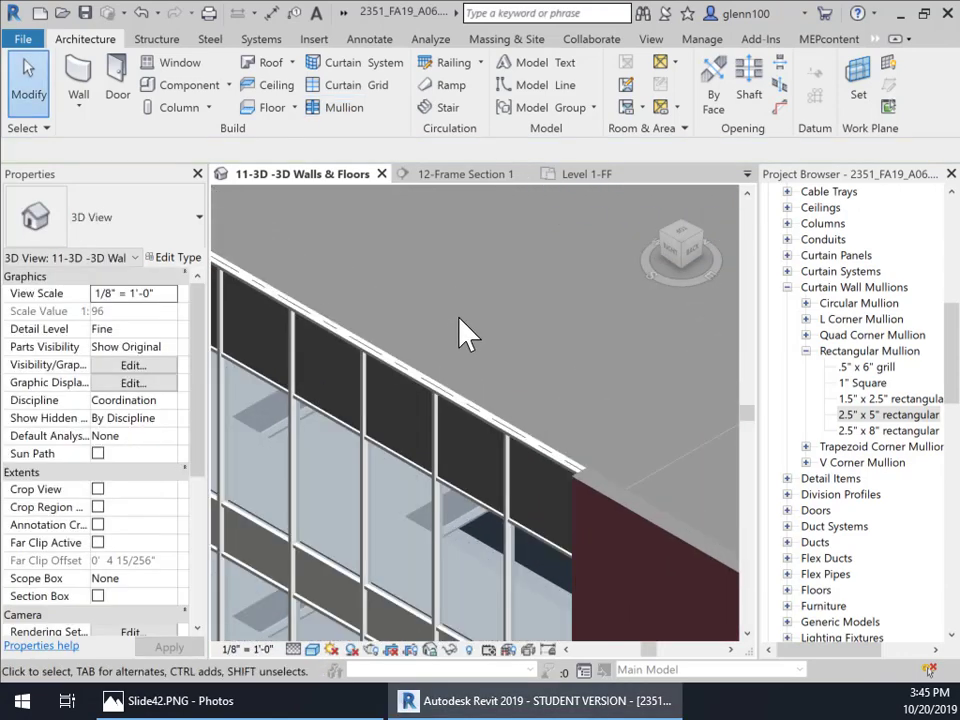
pyautogui.moveTo(496, 326); pyautogui.dragTo(522, 320, button='middle')
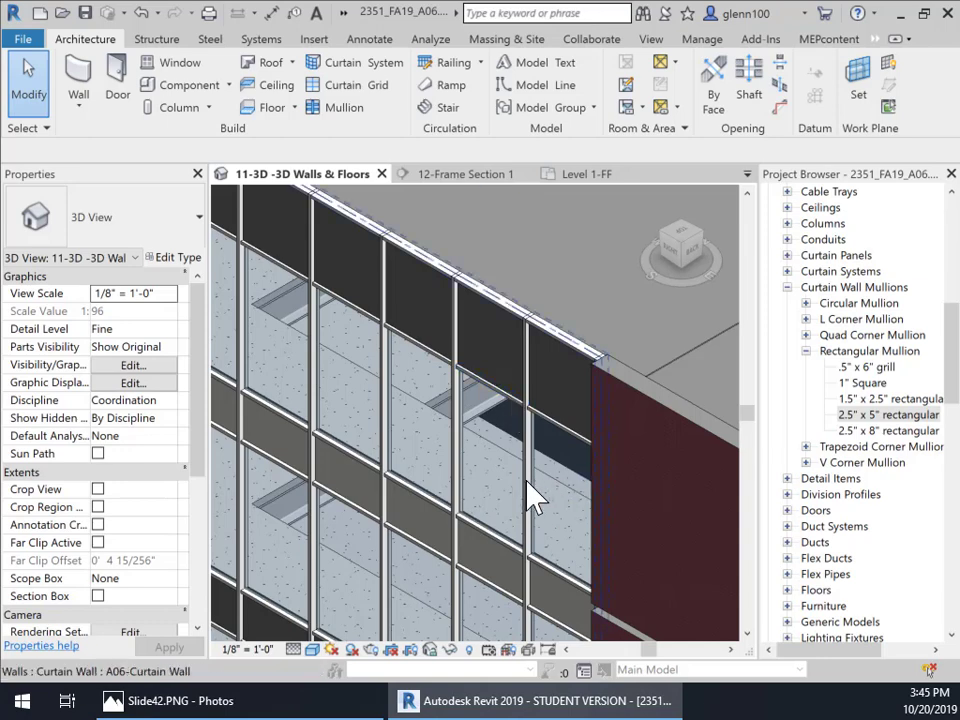
pyautogui.scroll(-8, 520, 480)
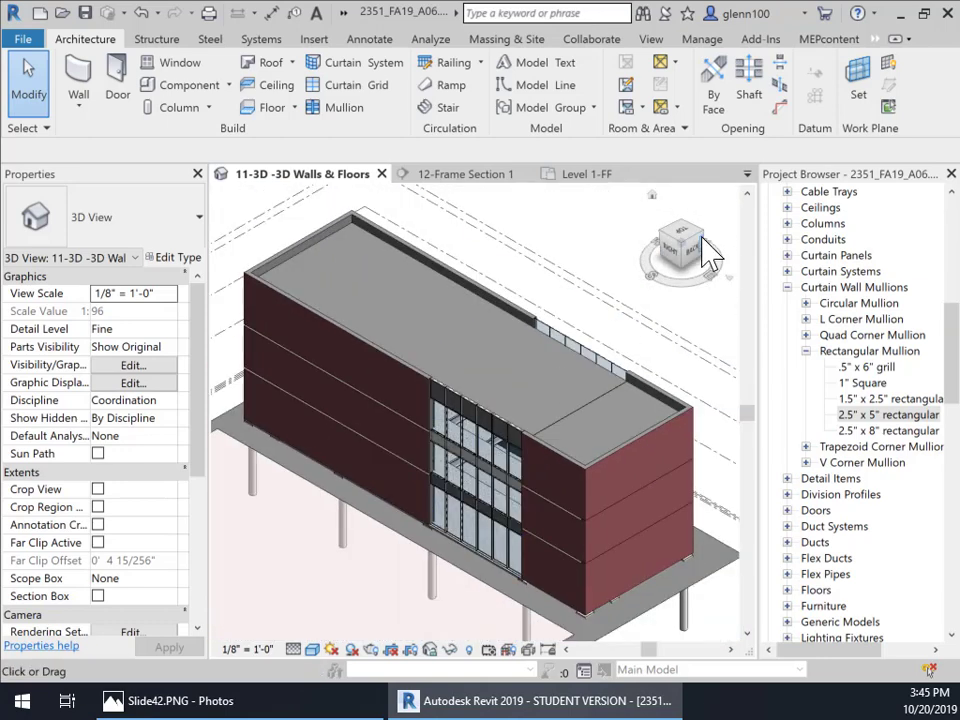
# - Start the Mullion command for the curtain wall without mullions and review the available mullion types
pyautogui.click(703, 230)
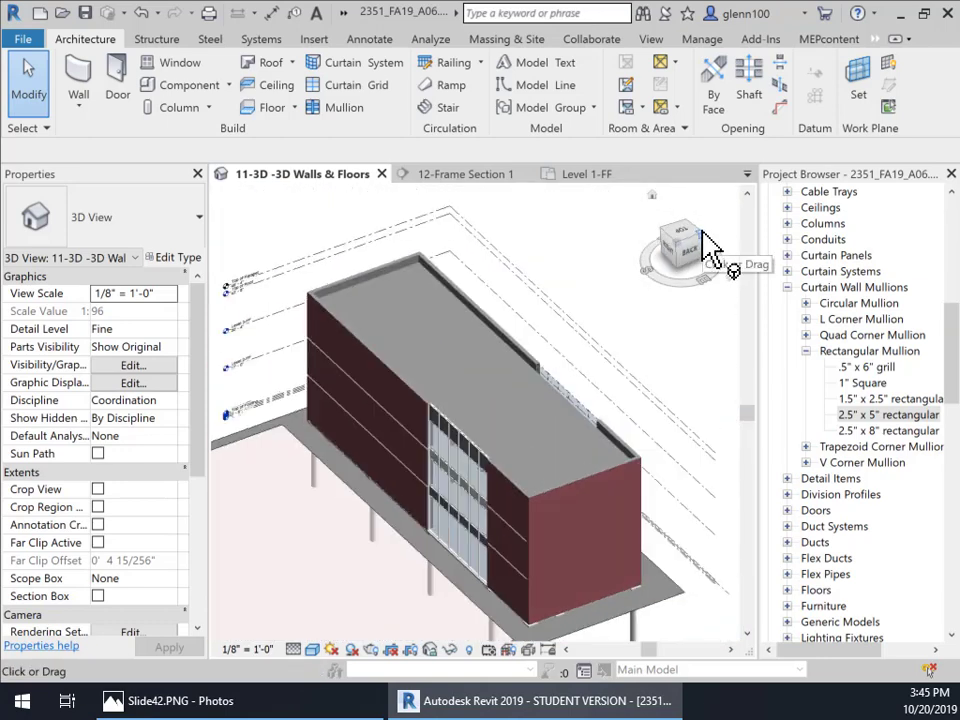
pyautogui.click(700, 240)
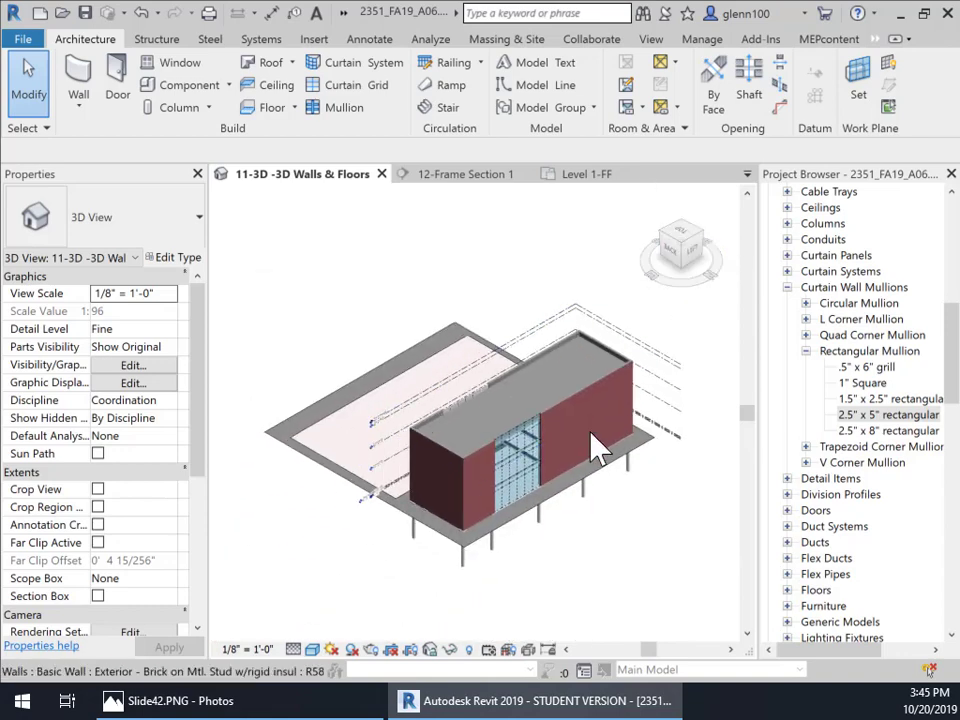
pyautogui.scroll(5, 540, 465)
pyautogui.moveTo(536, 461); pyautogui.dragTo(478, 278, button='middle')
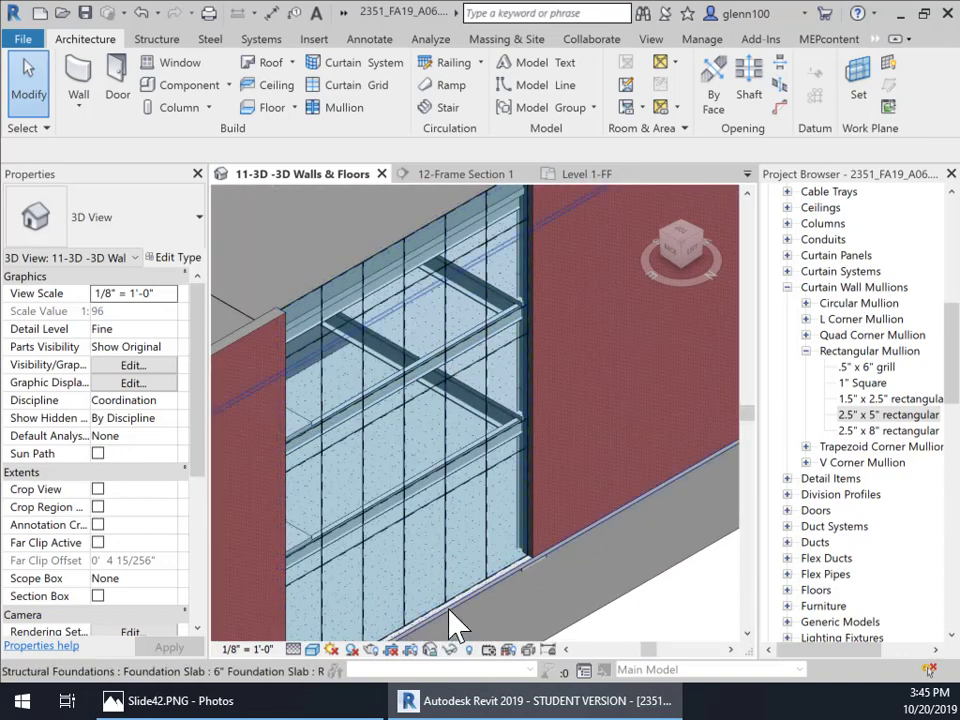
pyautogui.moveTo(414, 388); pyautogui.dragTo(468, 432, button='middle')
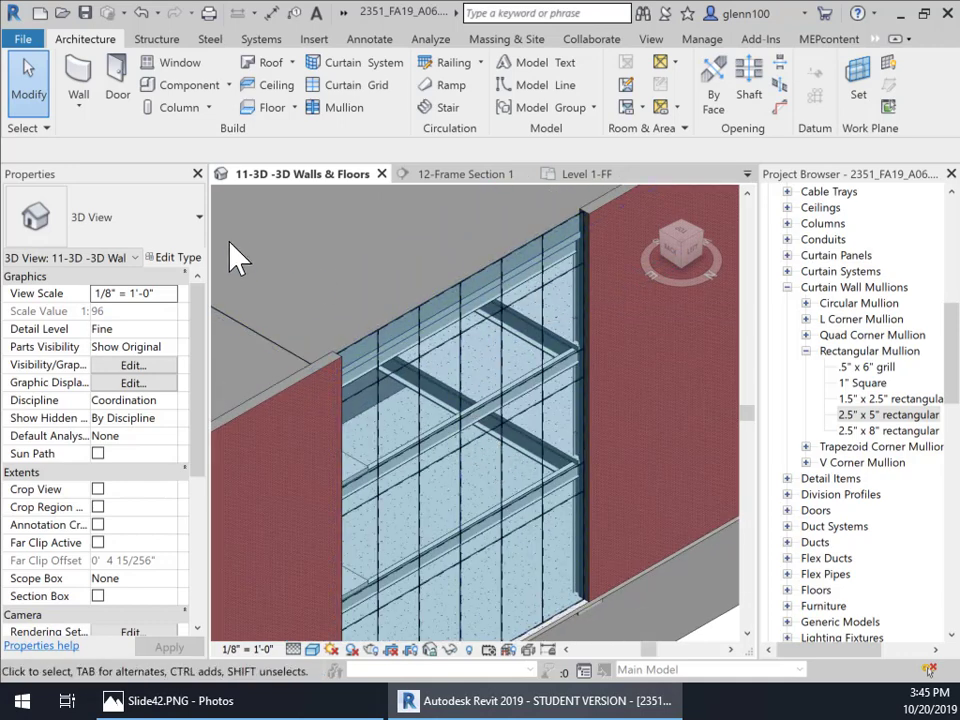
pyautogui.click(343, 107)
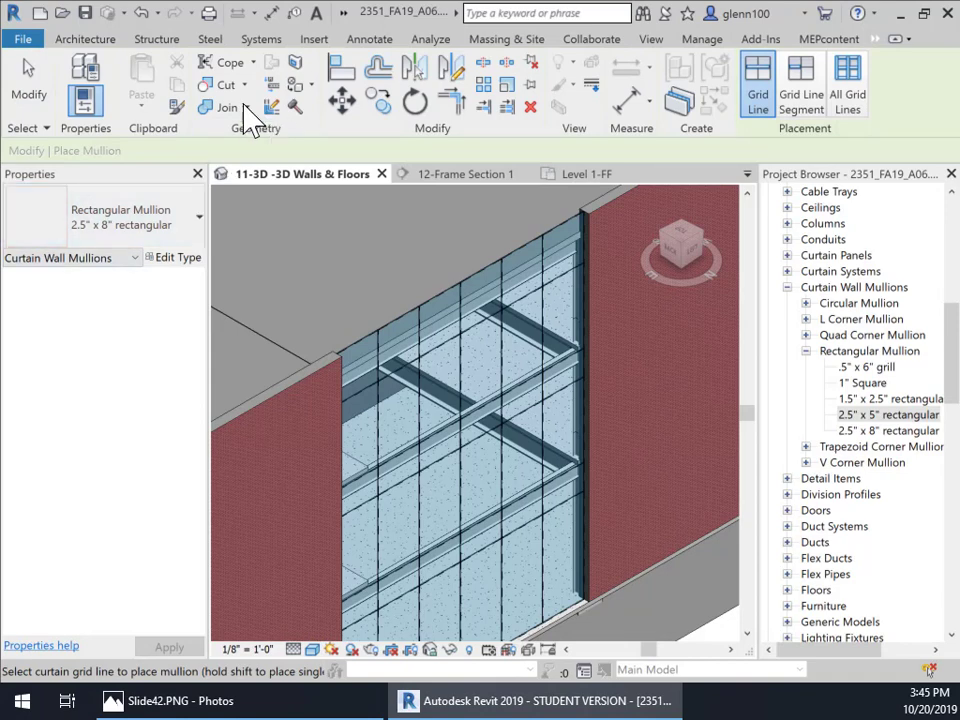
pyautogui.click(72, 44)
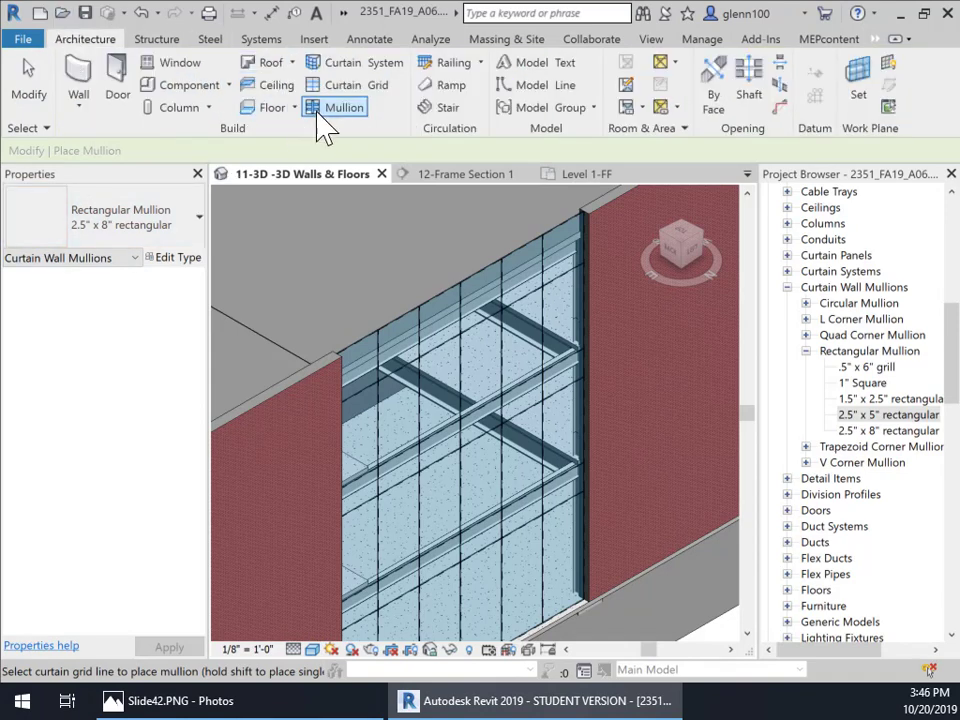
pyautogui.click(202, 220)
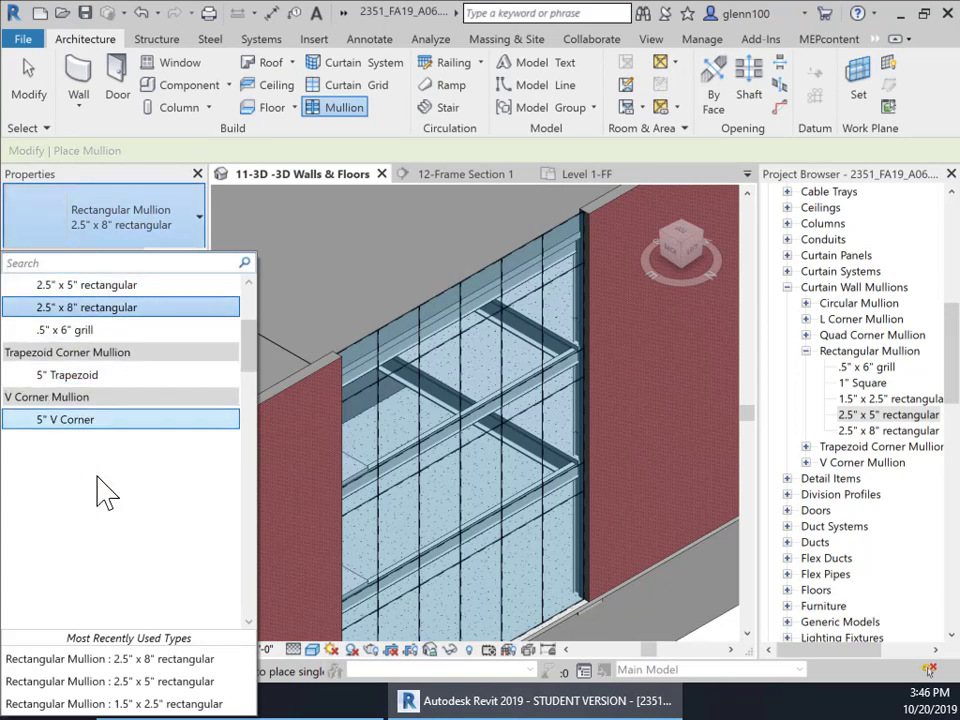
pyautogui.click(140, 467)
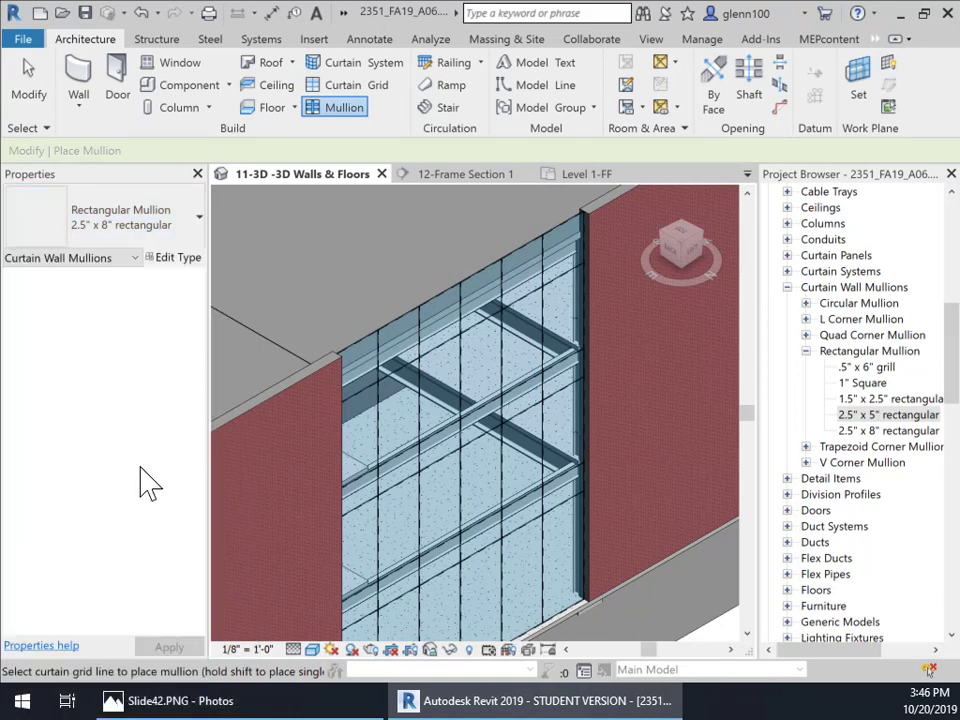
# - Locate the Rectangular Mullion types among the project's Curtain Wall Mullions families
pyautogui.doubleClick(818, 287)
pyautogui.scroll(2, 812, 318)
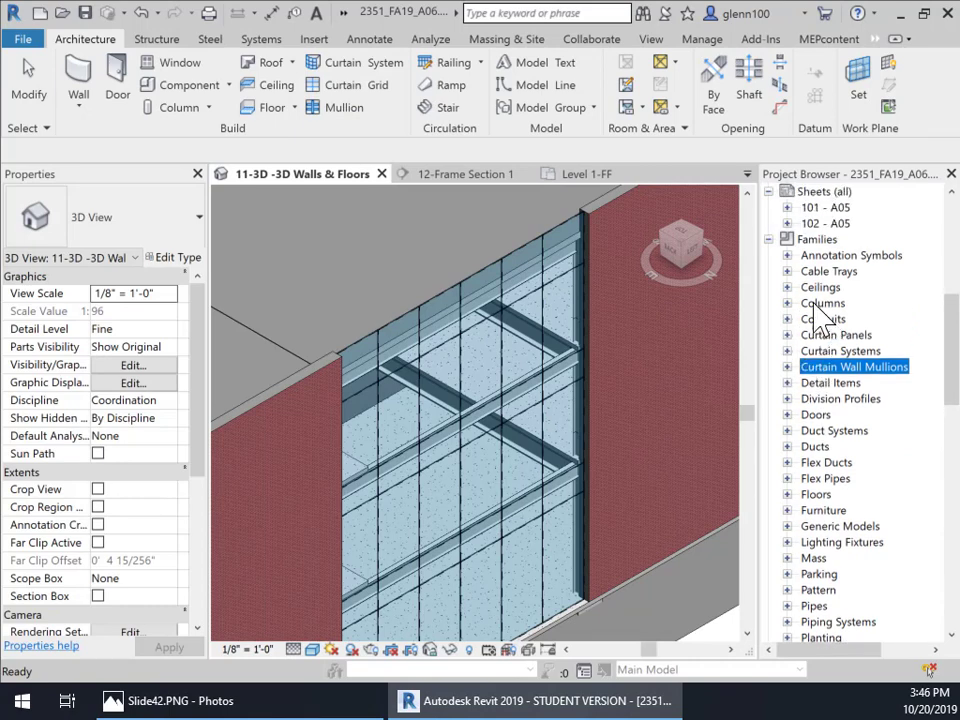
pyautogui.click(768, 240)
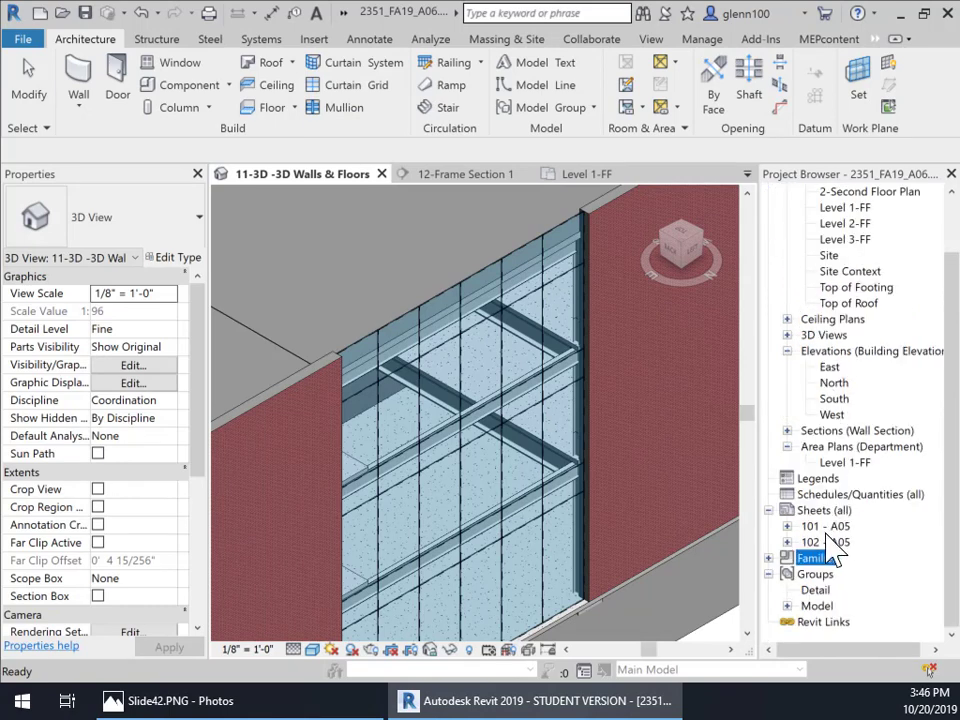
pyautogui.click(769, 558)
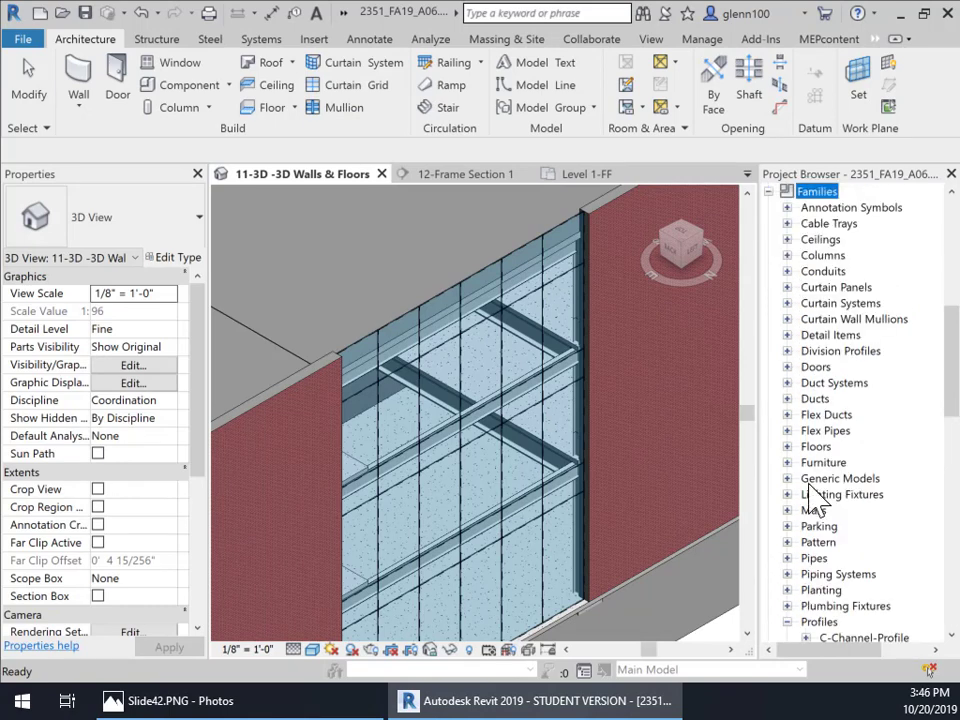
pyautogui.click(880, 320)
pyautogui.click(787, 319)
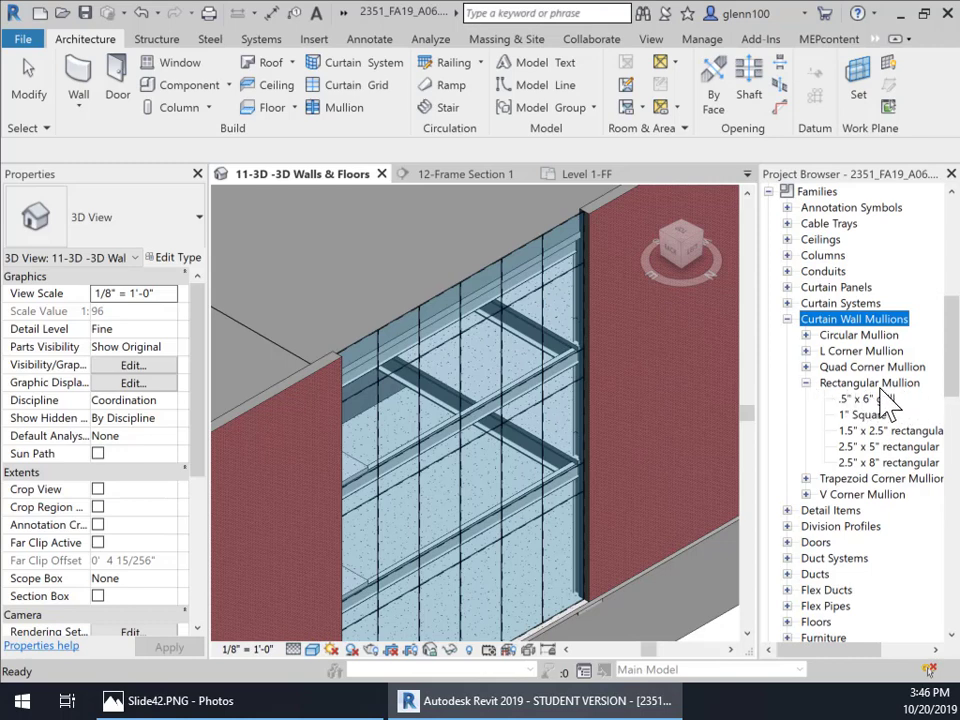
pyautogui.click(852, 384)
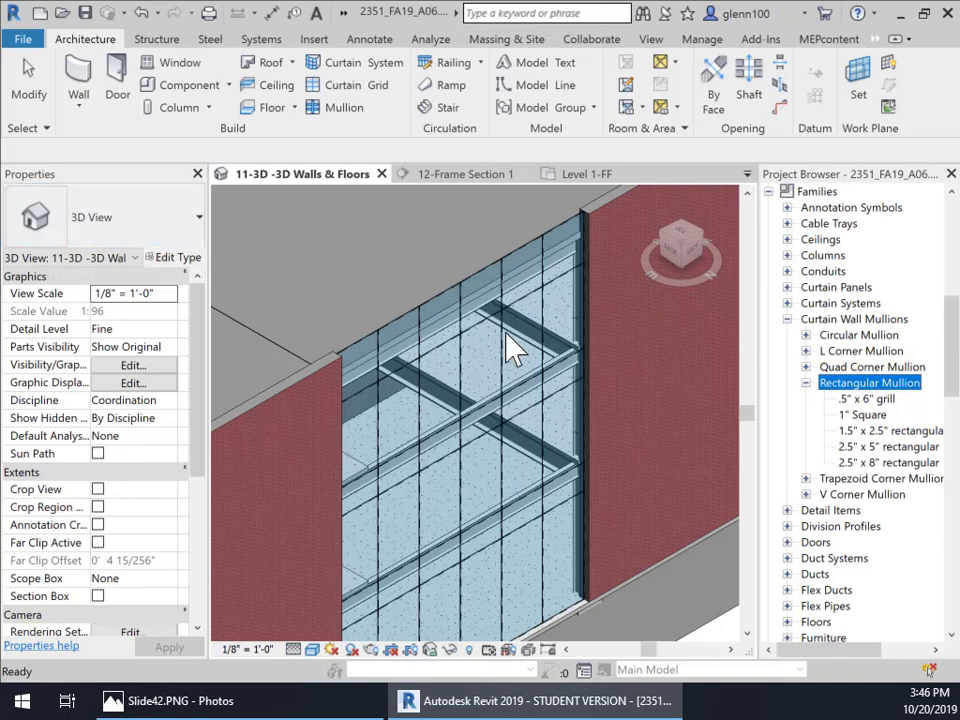
# - Duplicate the 2.5" x 5" rectangular mullion type
pyautogui.click(868, 447)
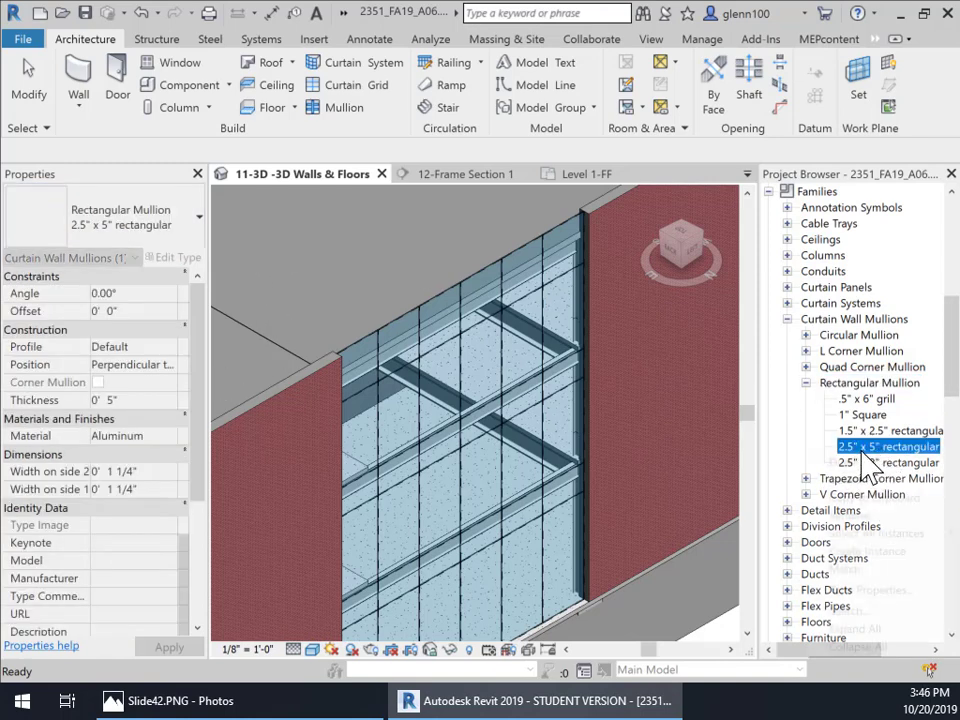
pyautogui.rightClick(868, 448)
pyautogui.click(860, 463)
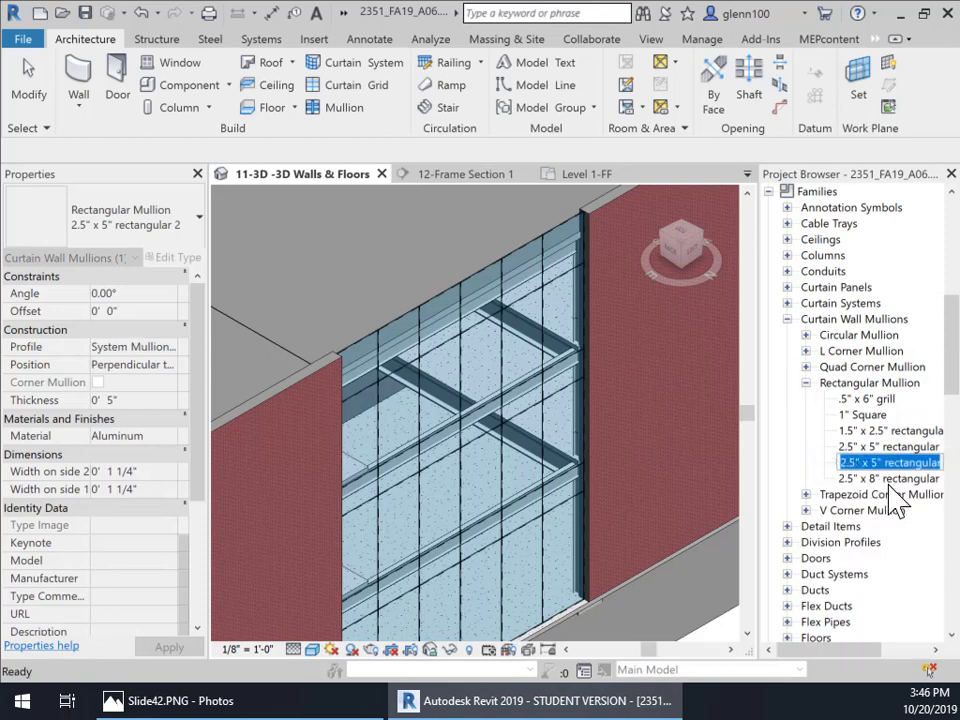
# - Rename the duplicated mullion type to 2.5" x 10" rectangular 2 and set its thickness to 10"
pyautogui.click(885, 463)
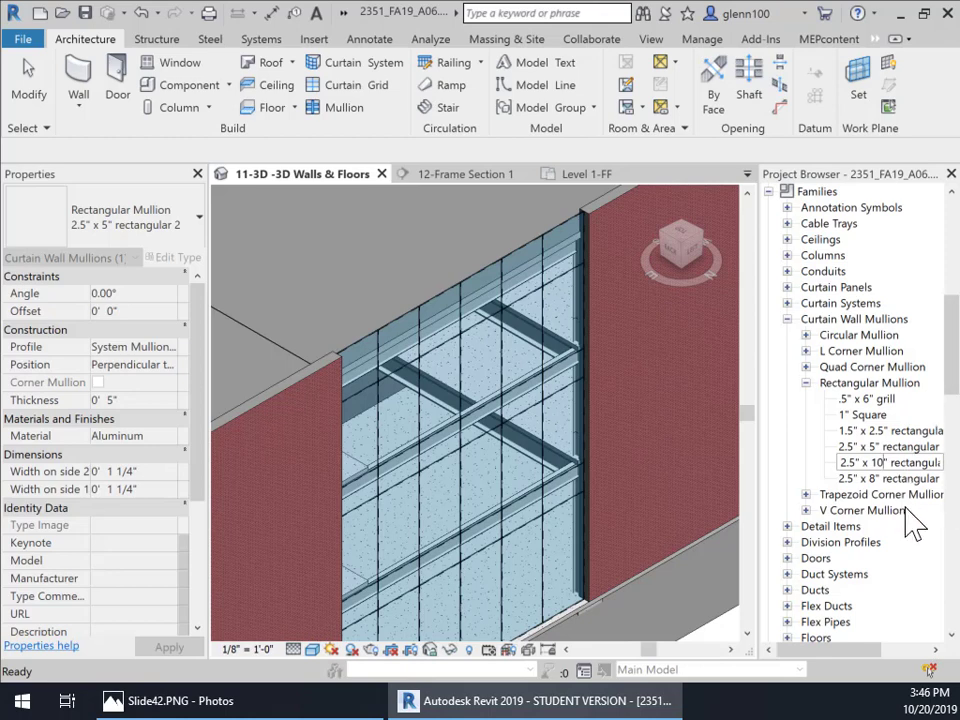
pyautogui.press('Return')
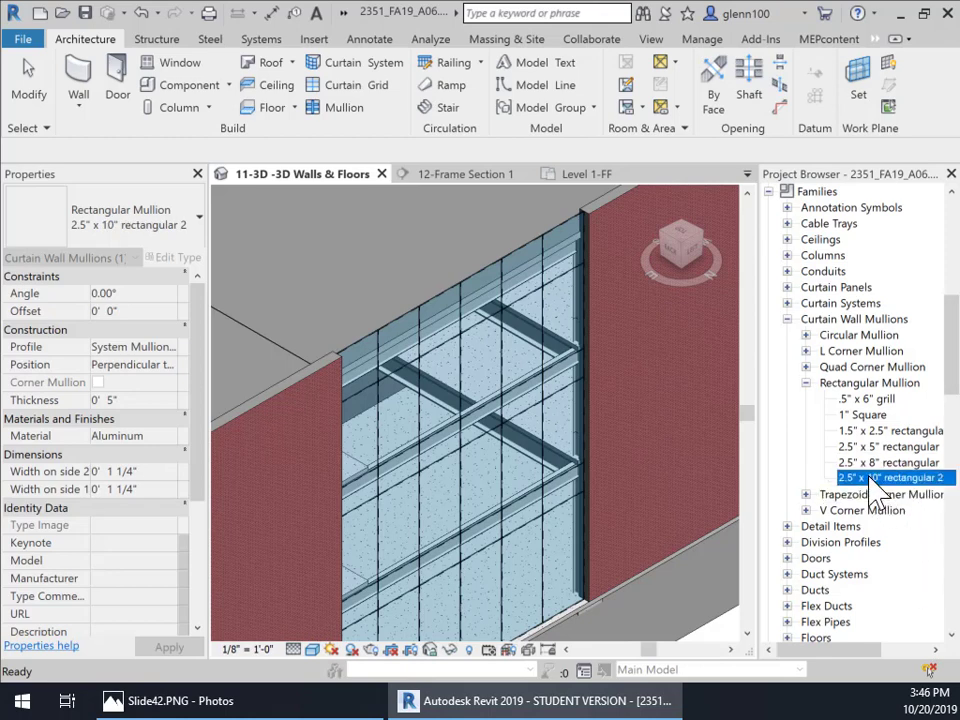
pyautogui.rightClick(870, 480)
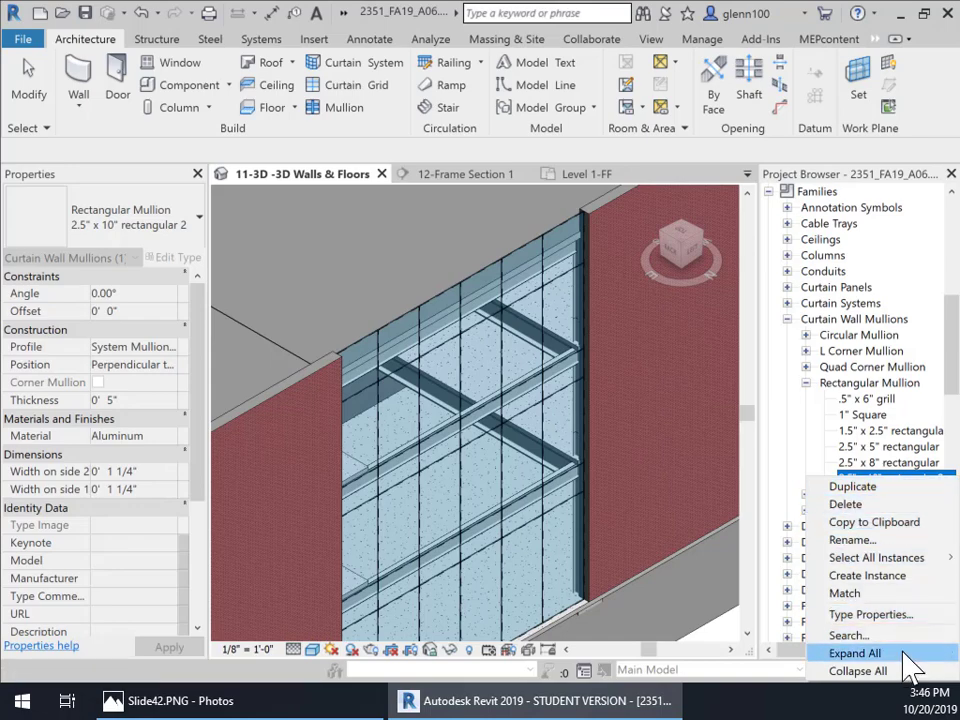
pyautogui.click(870, 614)
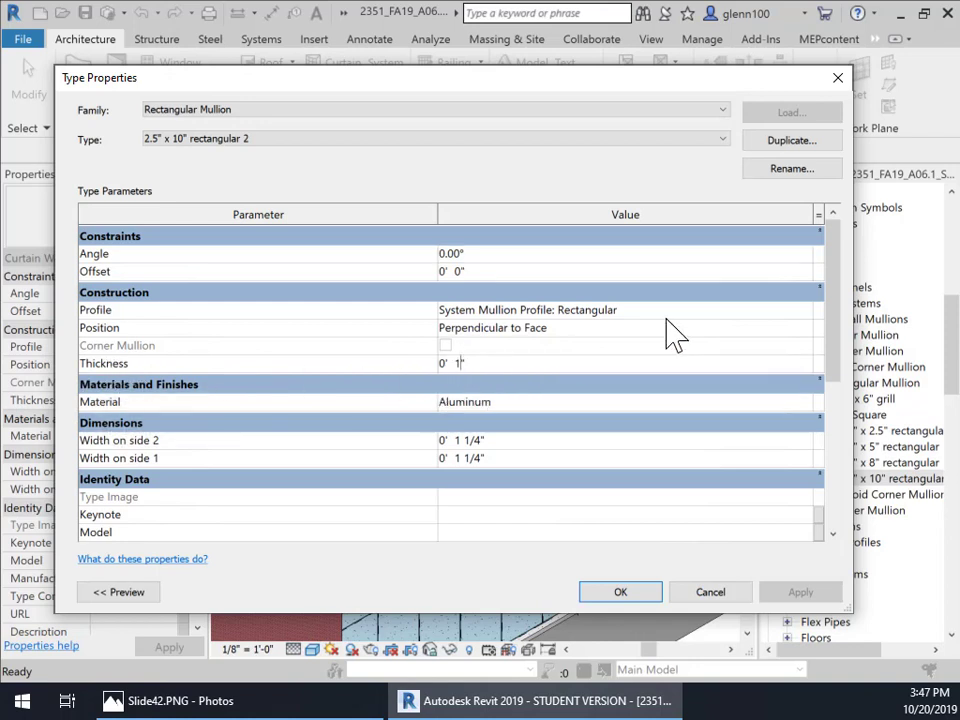
pyautogui.click(470, 517)
pyautogui.press('Escape')
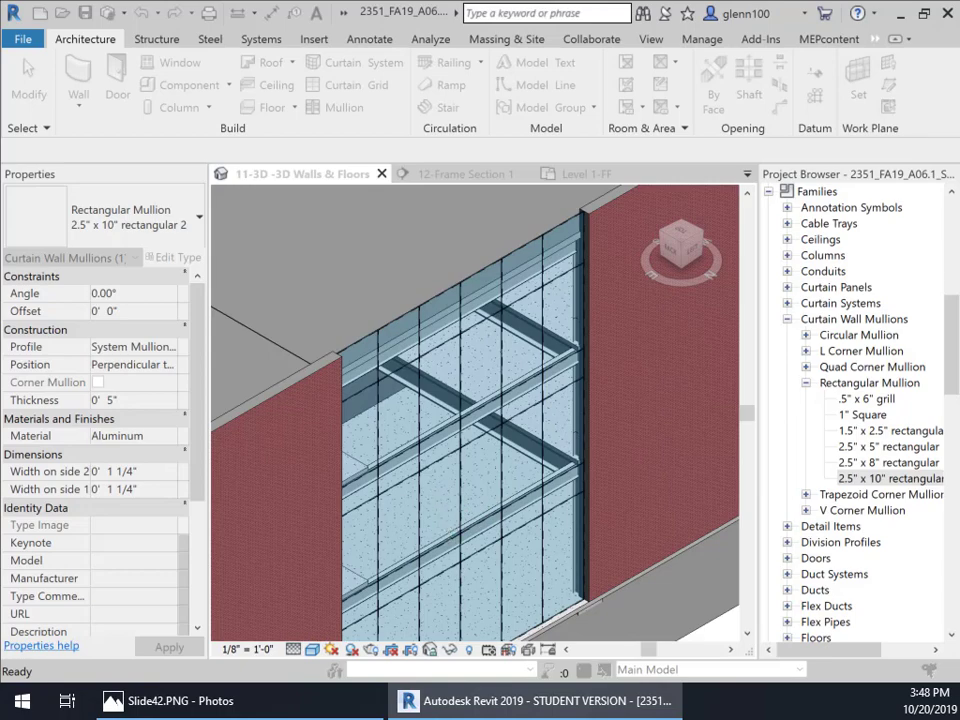
pyautogui.click(175, 257)
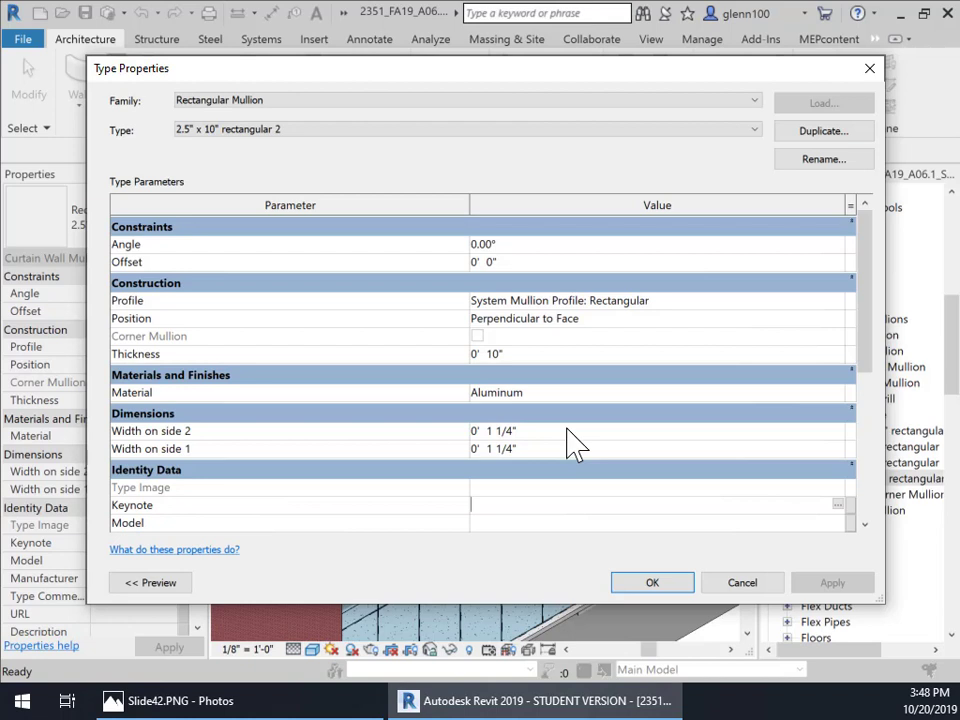
pyautogui.click(660, 590)
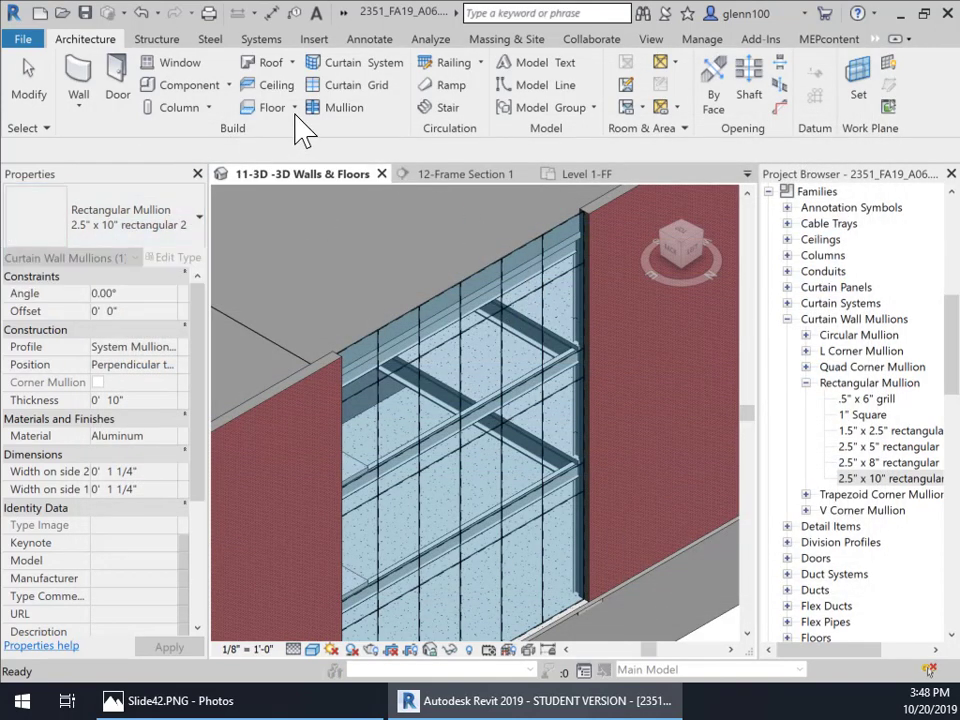
# - Place a 2.5" x 10" rectangular 2 mullion along the top edge of the glazed curtain wall
pyautogui.click(340, 110)
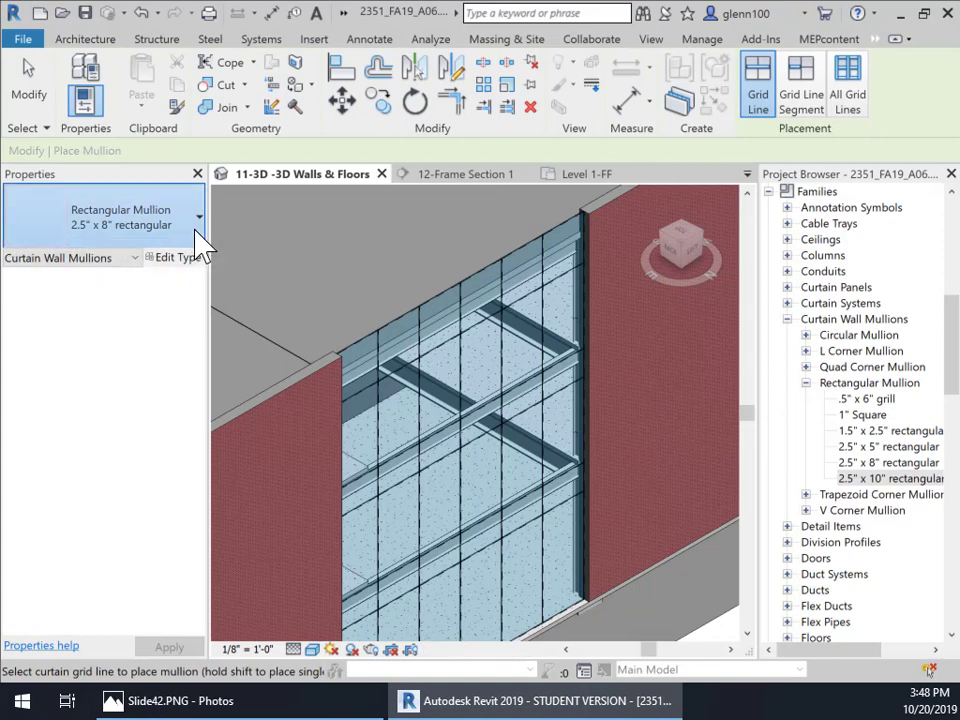
pyautogui.click(200, 240)
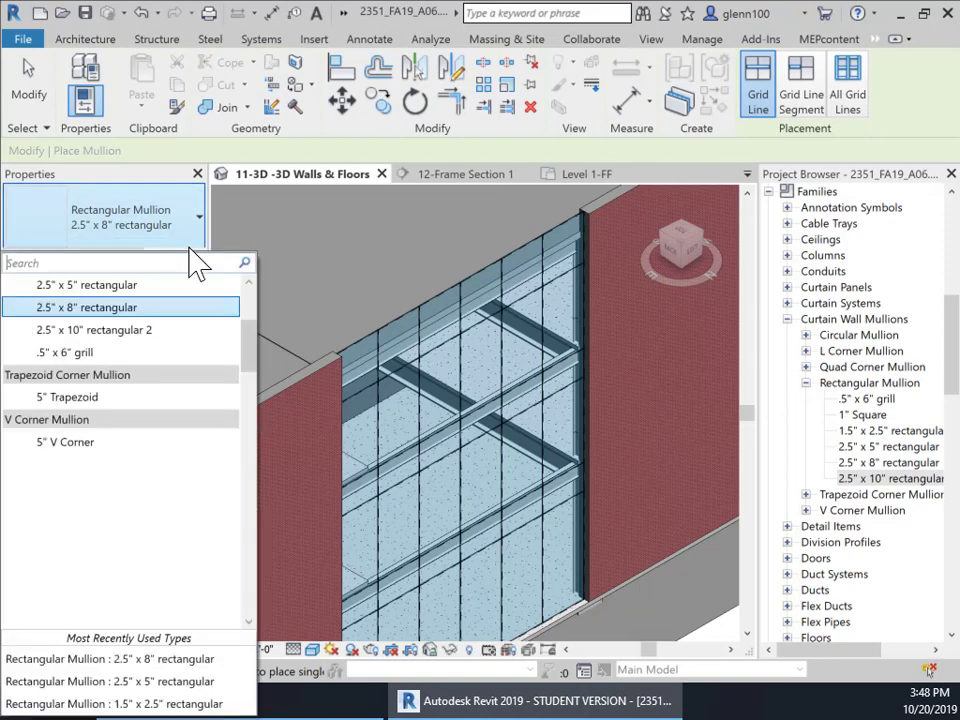
pyautogui.click(117, 333)
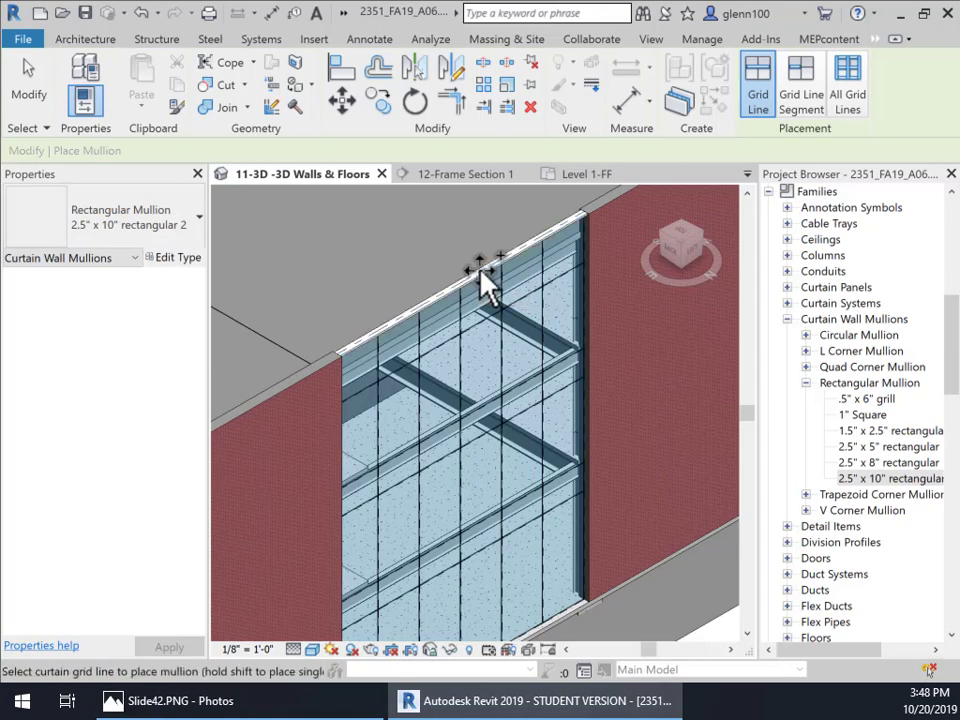
# - Place the 2.5" x 10" rectangular 2 mullion along the bottom edge of the curtain wall
pyautogui.scroll(4, 510, 310)
pyautogui.moveTo(510, 296); pyautogui.dragTo(372, 575, button='middle')
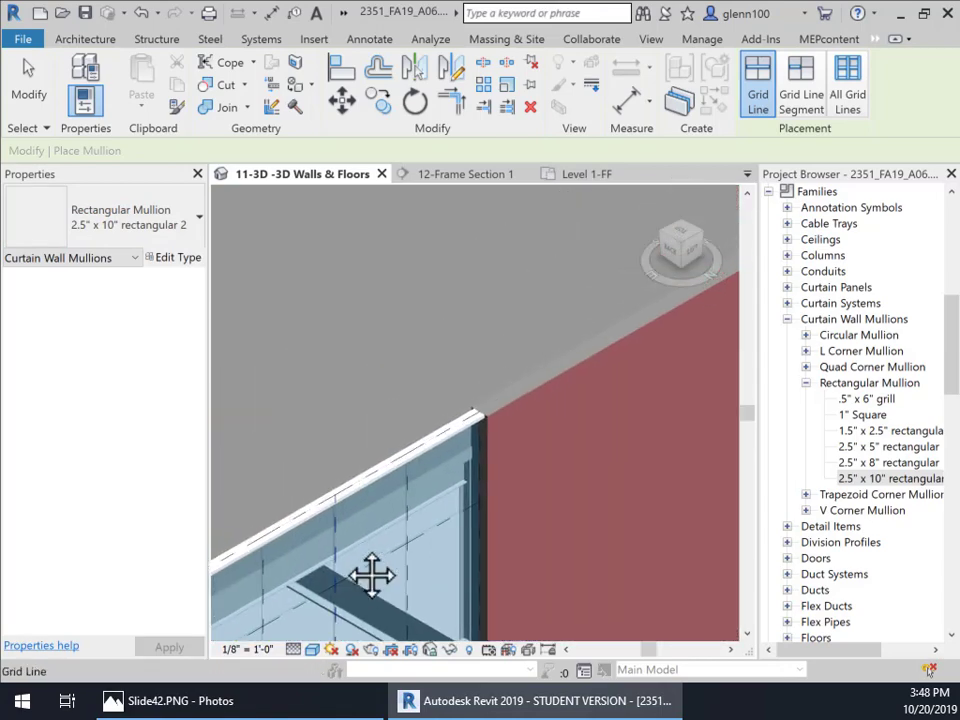
pyautogui.scroll(3, 460, 458)
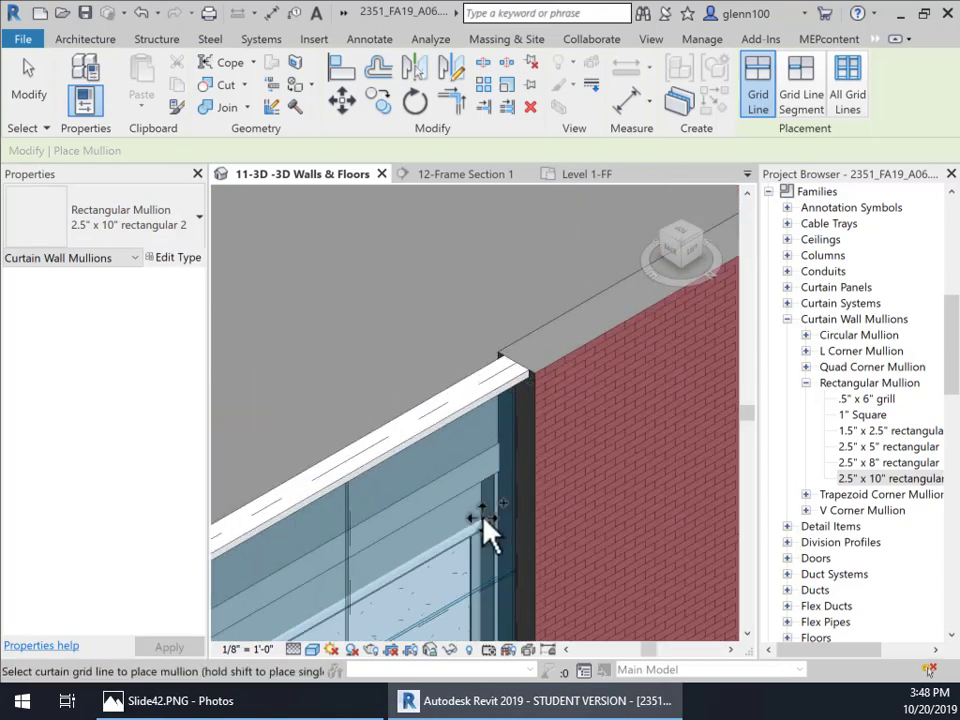
pyautogui.scroll(-1, 425, 573)
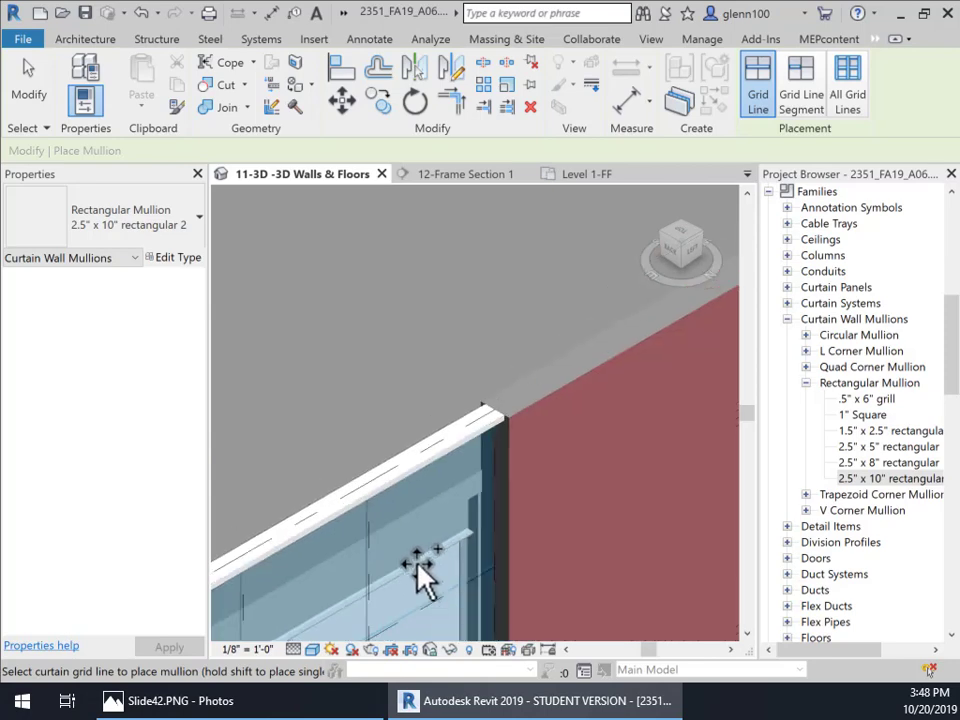
pyautogui.scroll(1, 418, 573)
pyautogui.moveTo(396, 579); pyautogui.dragTo(439, 354, button='middle')
pyautogui.scroll(-1, 439, 354)
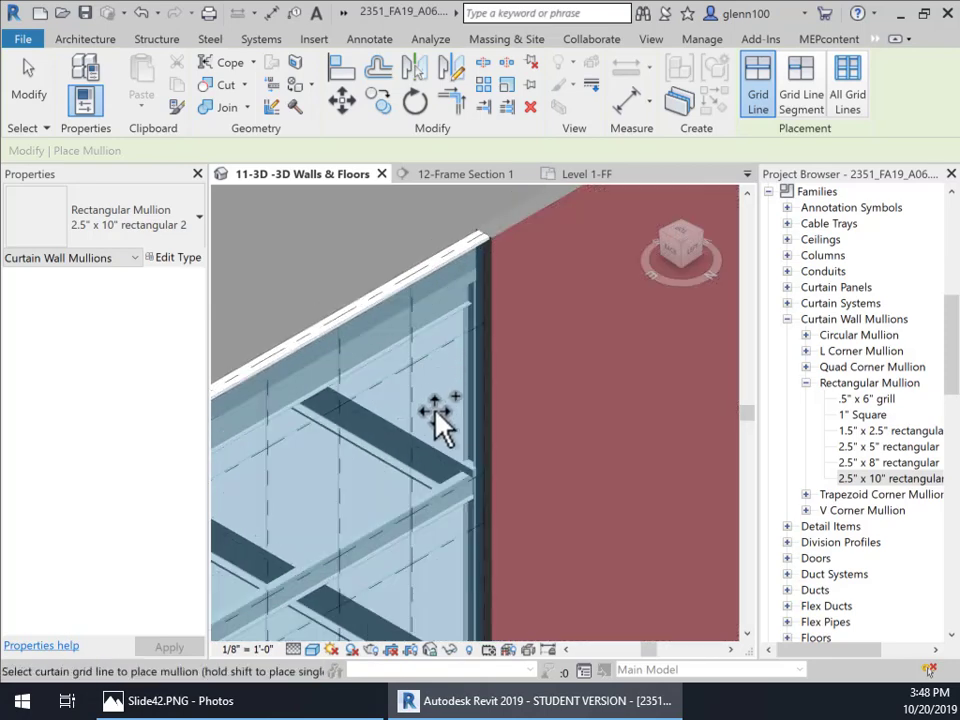
pyautogui.scroll(1, 437, 415)
pyautogui.moveTo(428, 460); pyautogui.dragTo(493, 435, button='middle')
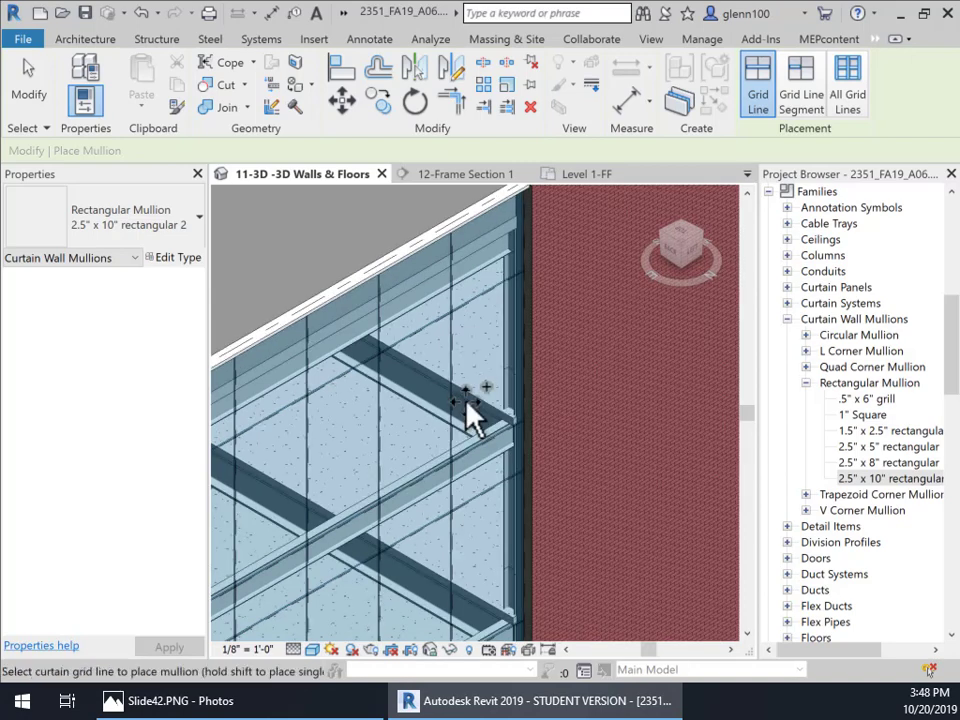
pyautogui.scroll(-2, 465, 549)
pyautogui.moveTo(463, 549); pyautogui.dragTo(478, 385, button='middle')
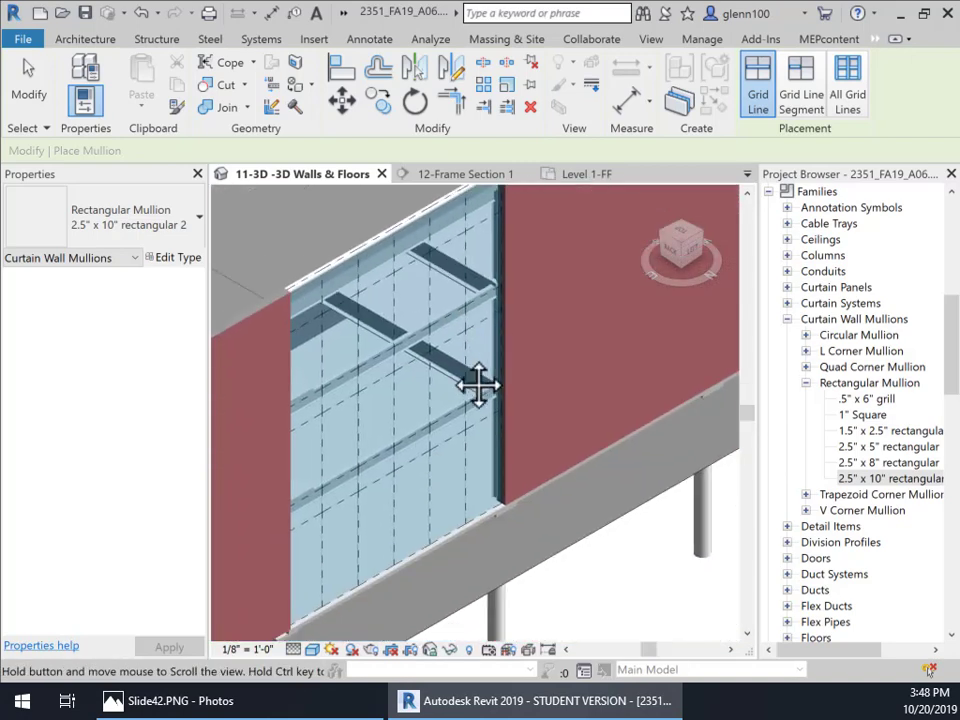
pyautogui.scroll(2, 459, 517)
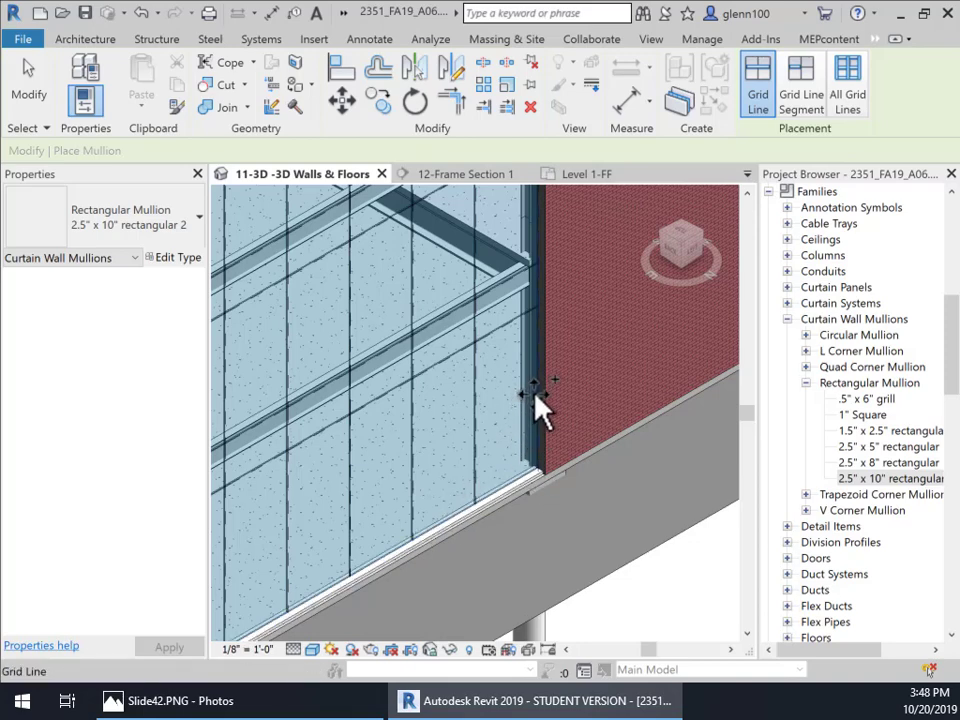
pyautogui.moveTo(477, 464); pyautogui.dragTo(739, 336, button='middle')
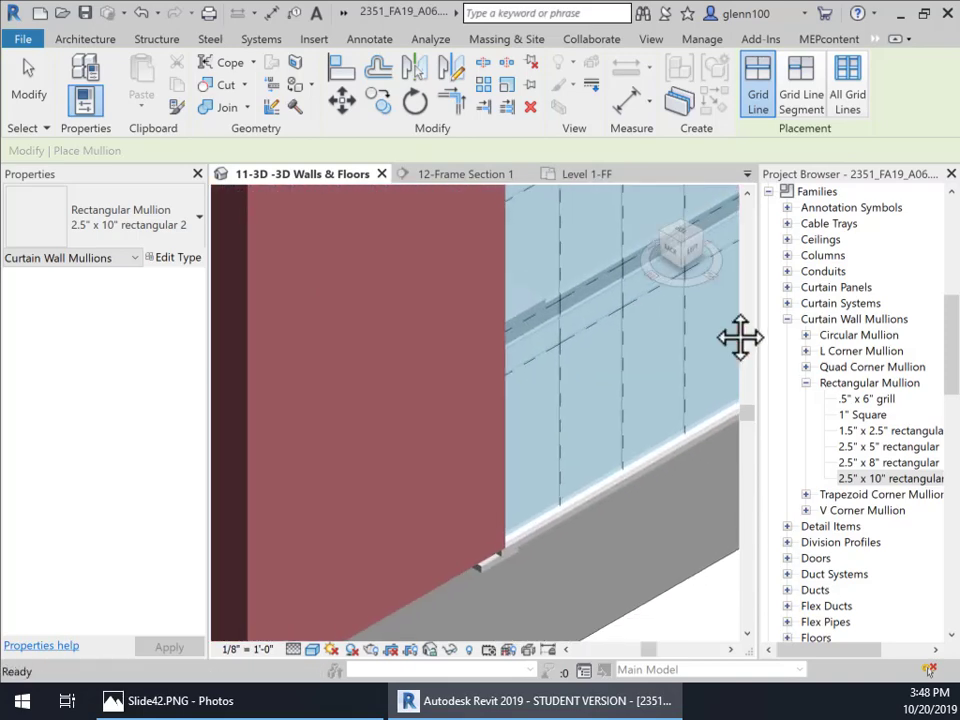
pyautogui.moveTo(580, 390); pyautogui.dragTo(322, 545, button='middle')
pyautogui.scroll(-2, 330, 548)
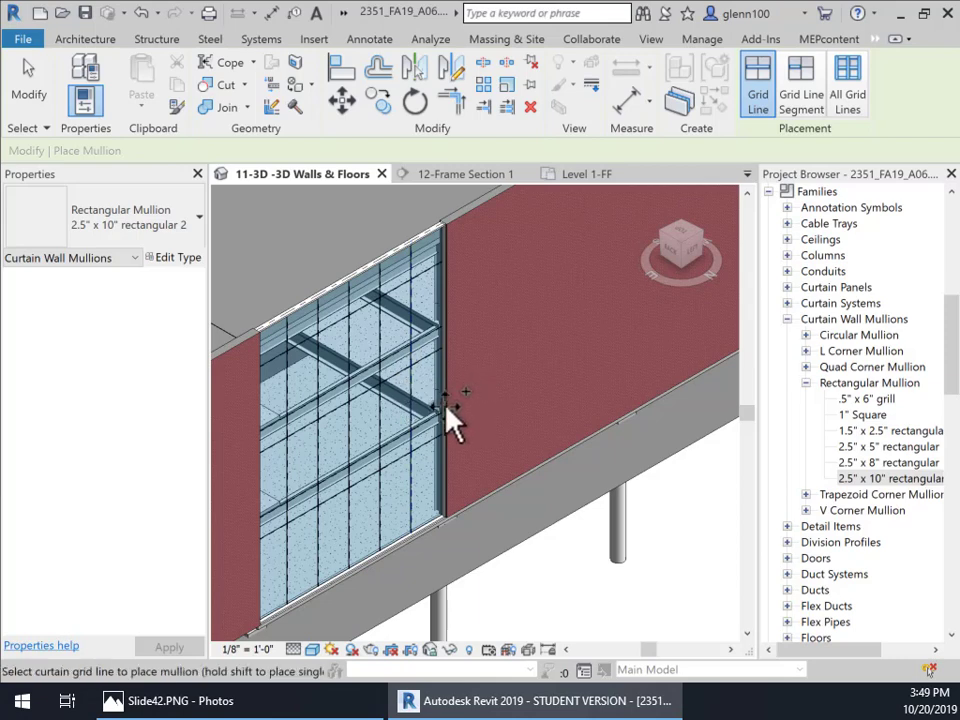
# - From the opposite viewing angle, place 2.5" x 10" mullions on the side jamb and the five interior vertical grid lines
pyautogui.click(705, 232)
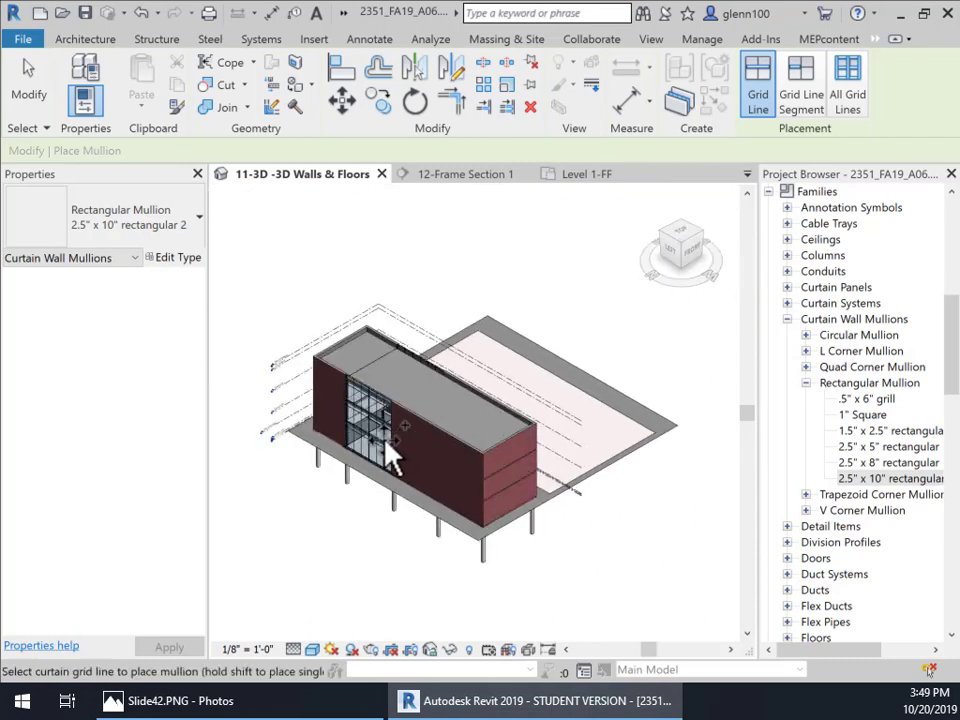
pyautogui.scroll(8, 347, 450)
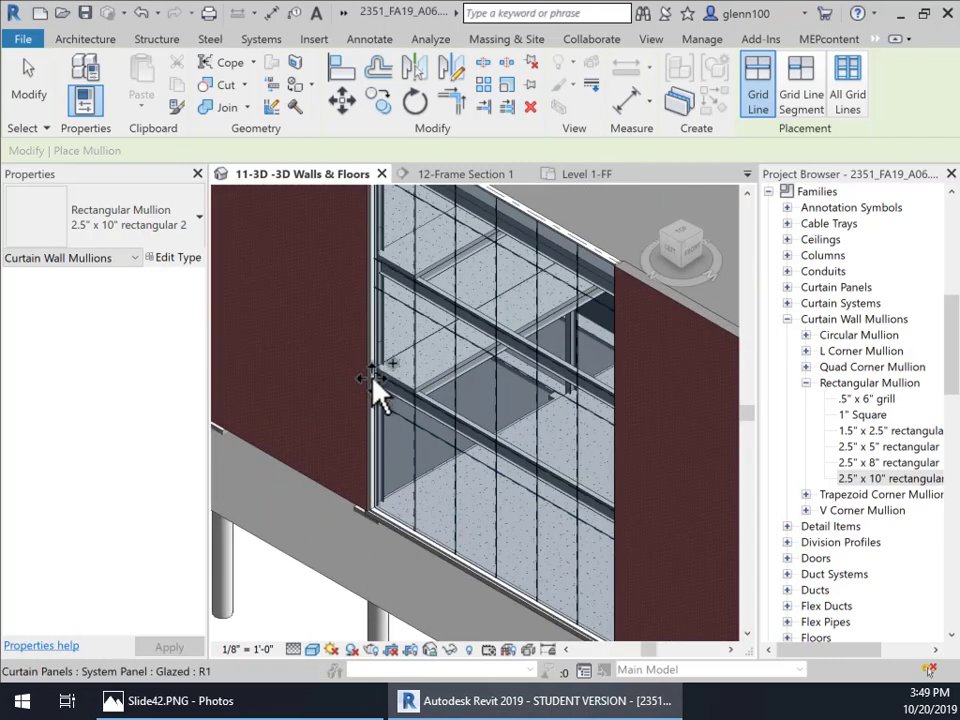
pyautogui.scroll(-1, 484, 506)
pyautogui.moveTo(492, 541); pyautogui.dragTo(461, 590, button='middle')
pyautogui.scroll(-2, 461, 590)
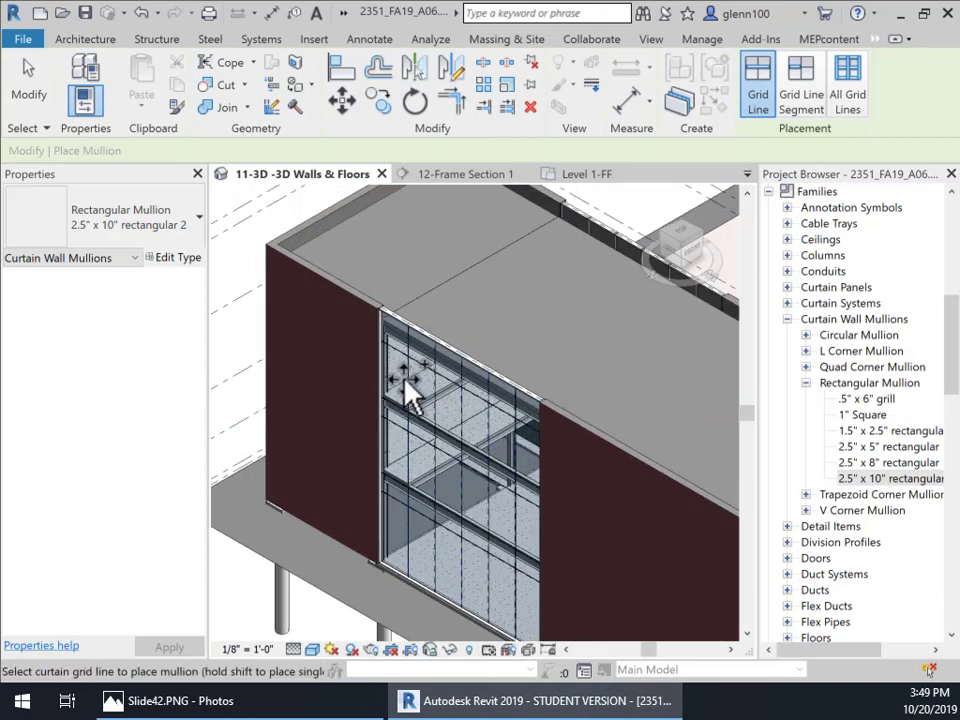
pyautogui.click(412, 388)
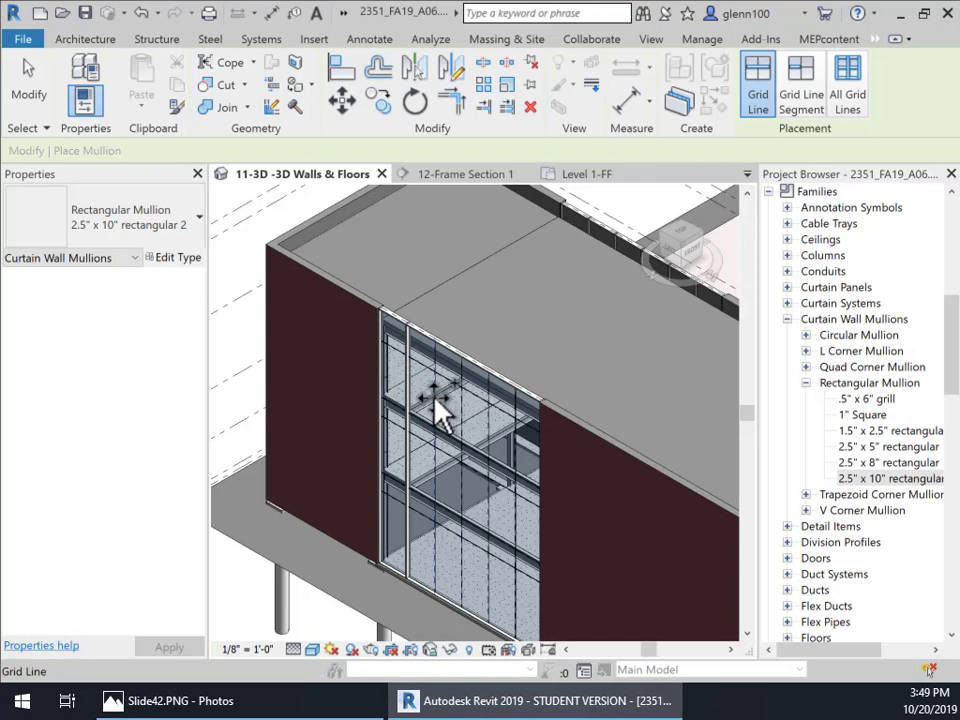
pyautogui.click(433, 390)
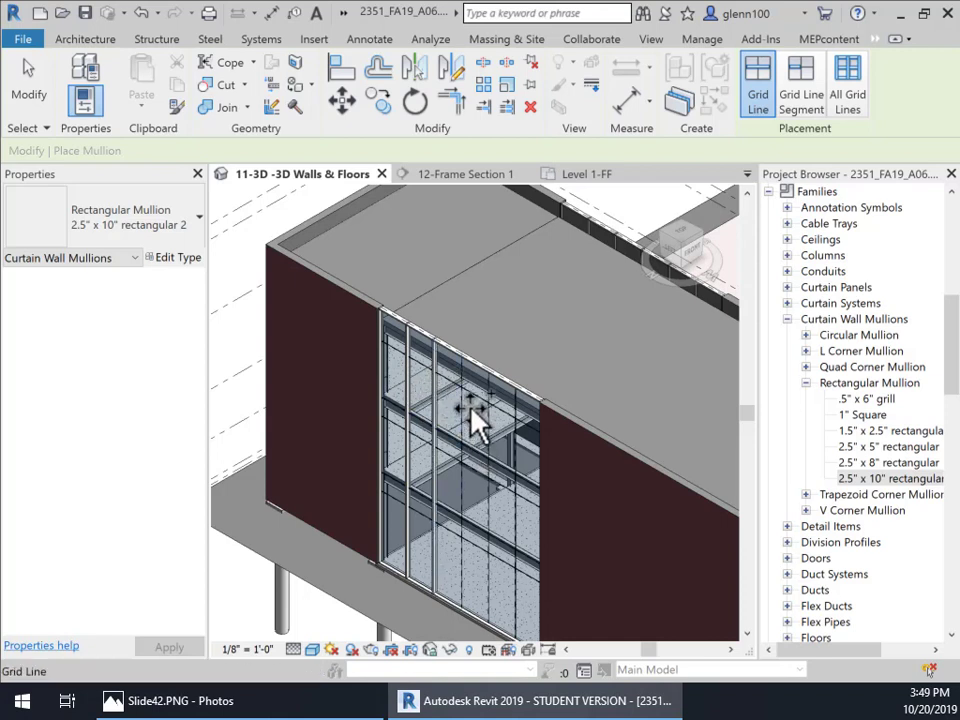
pyautogui.click(461, 420)
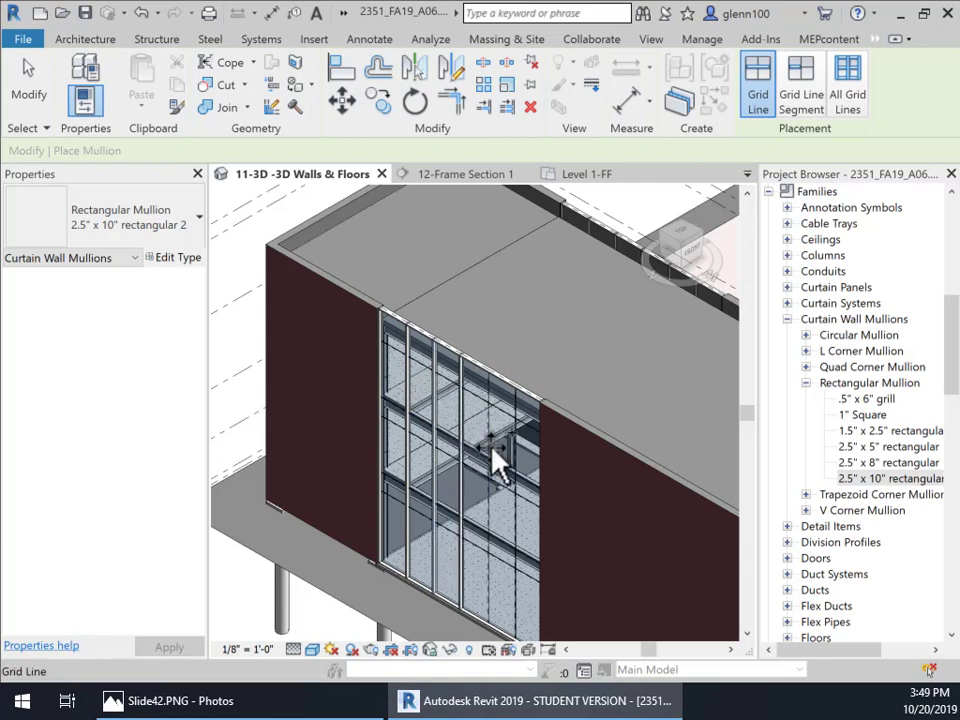
pyautogui.click(489, 432)
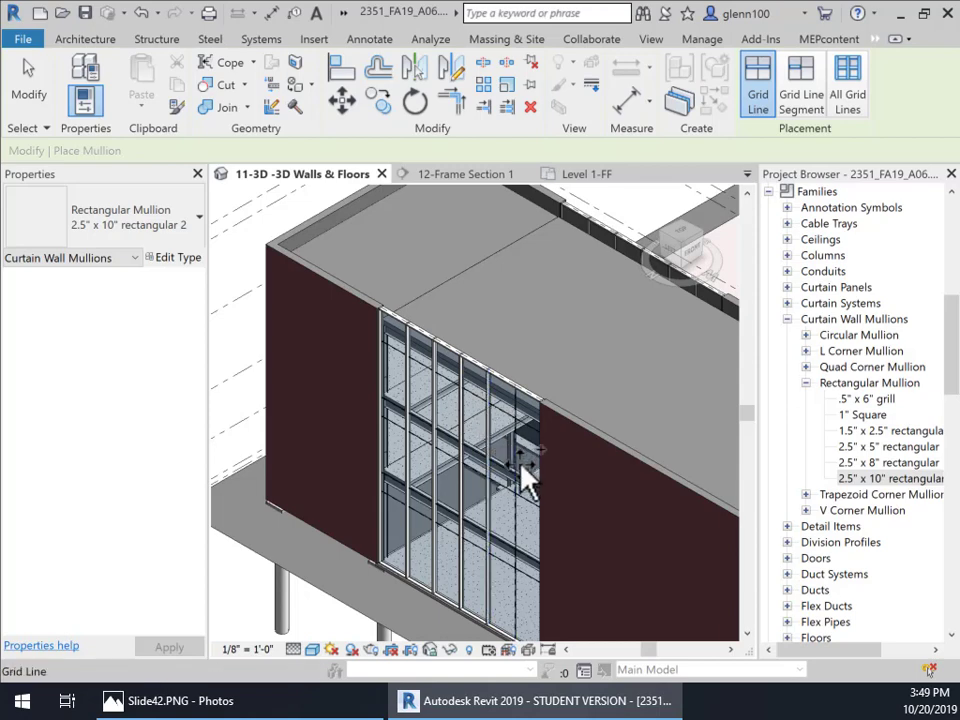
pyautogui.click(515, 460)
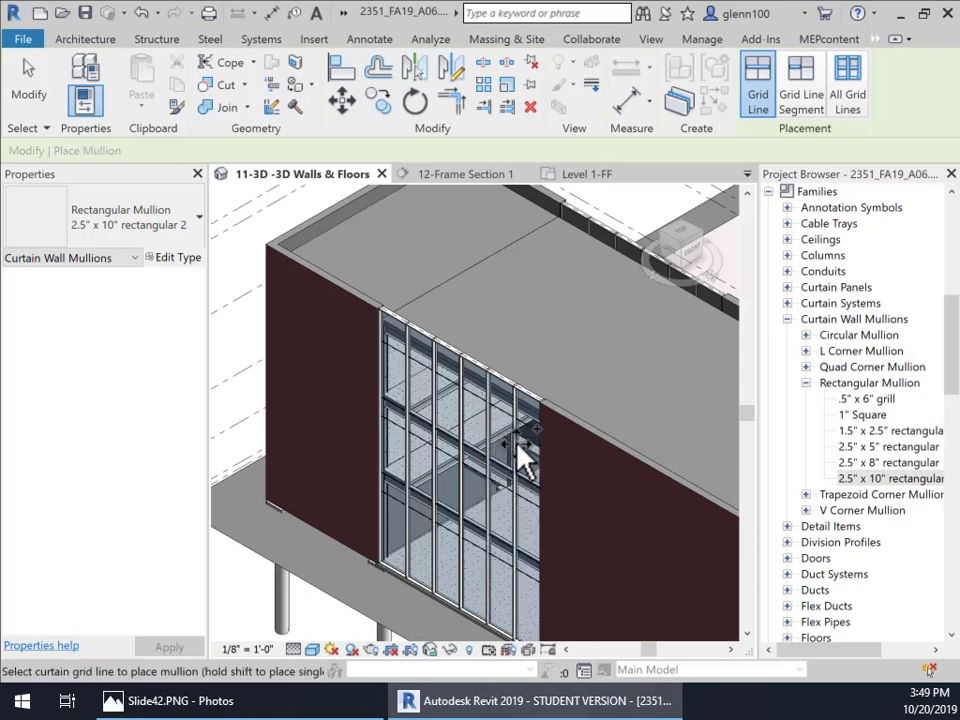
# - Switch the mullion type to 2.5" x 5" rectangular and place it on the curtain wall's three upper horizontal grid lines
pyautogui.scroll(5, 420, 447)
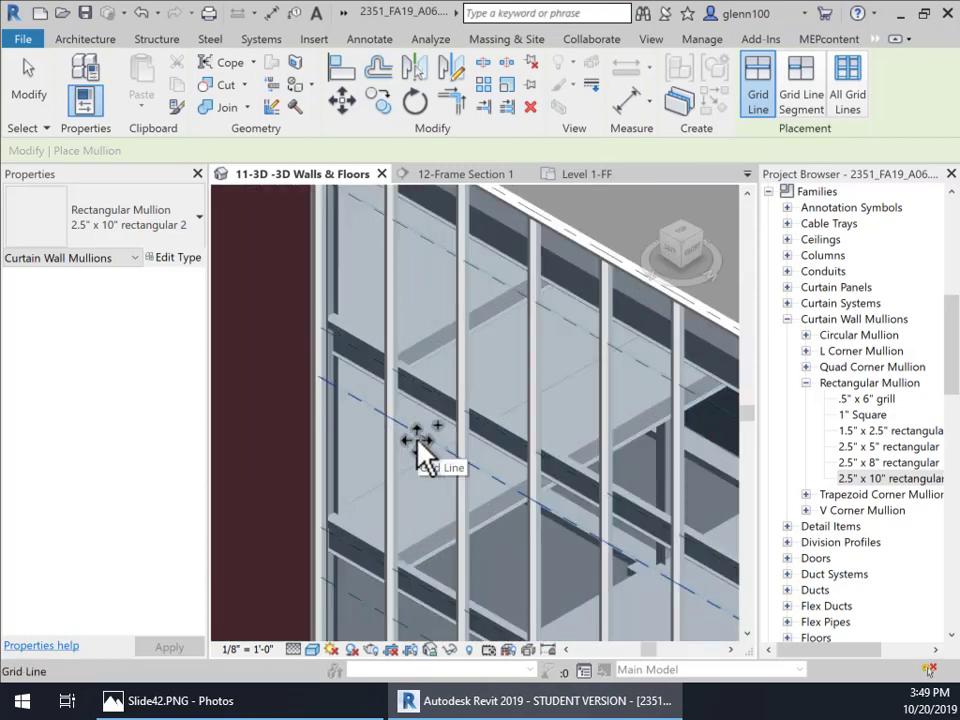
pyautogui.moveTo(414, 520); pyautogui.dragTo(349, 610, button='middle')
pyautogui.scroll(-1, 351, 516)
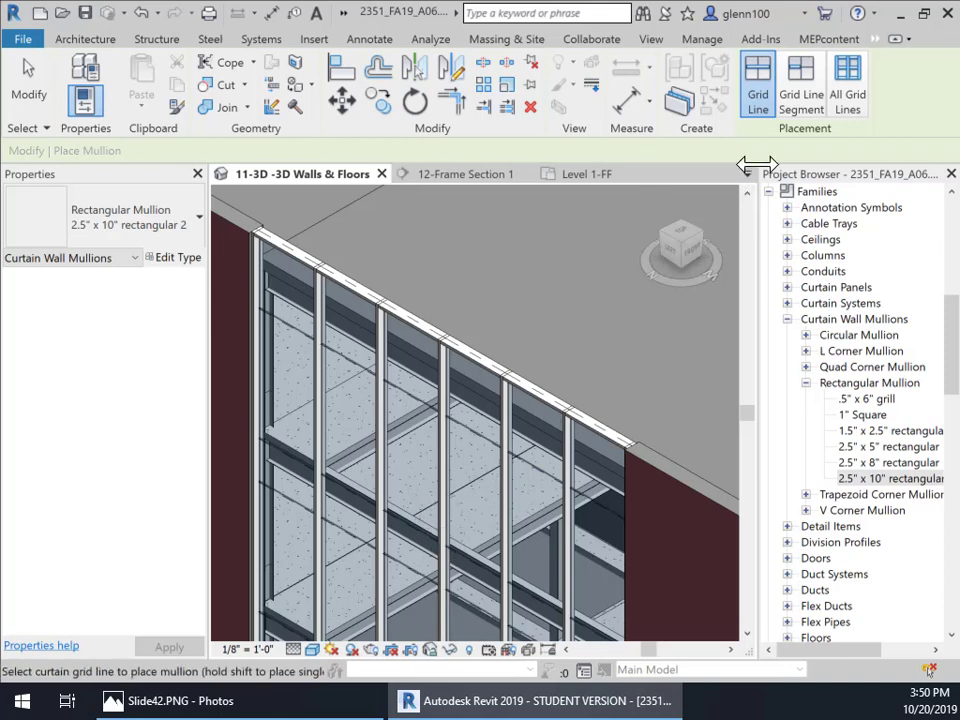
pyautogui.click(200, 219)
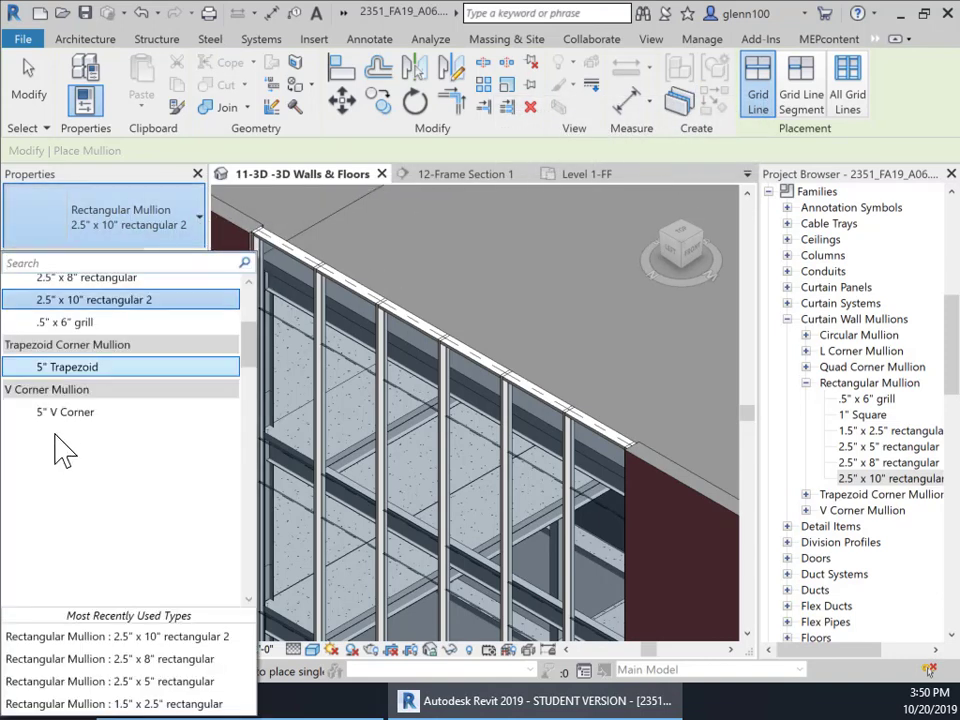
pyautogui.scroll(1, 118, 318)
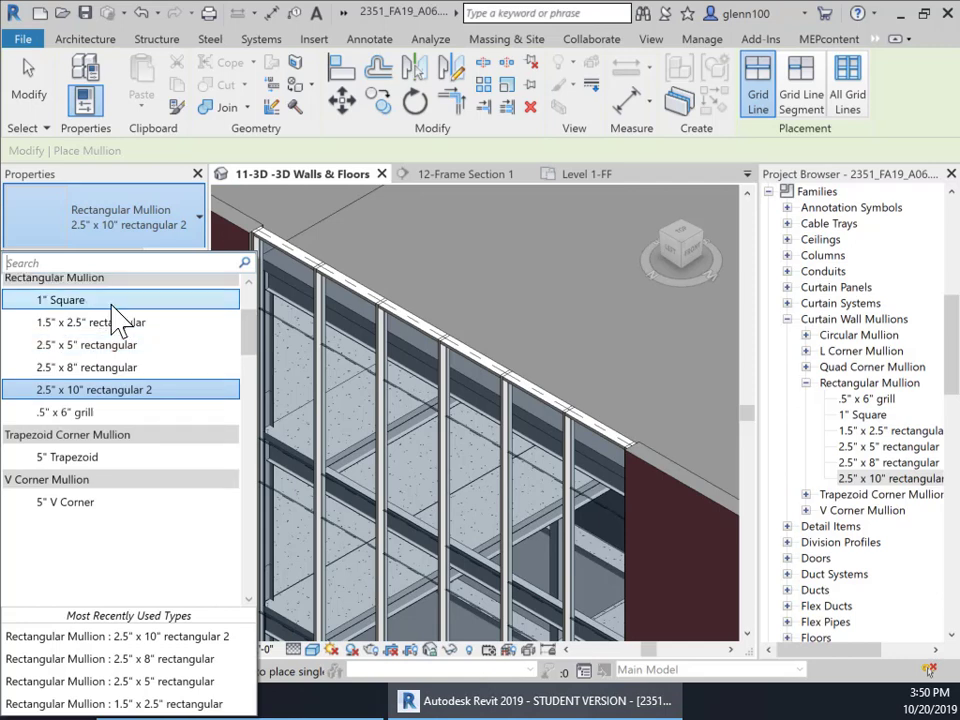
pyautogui.click(75, 347)
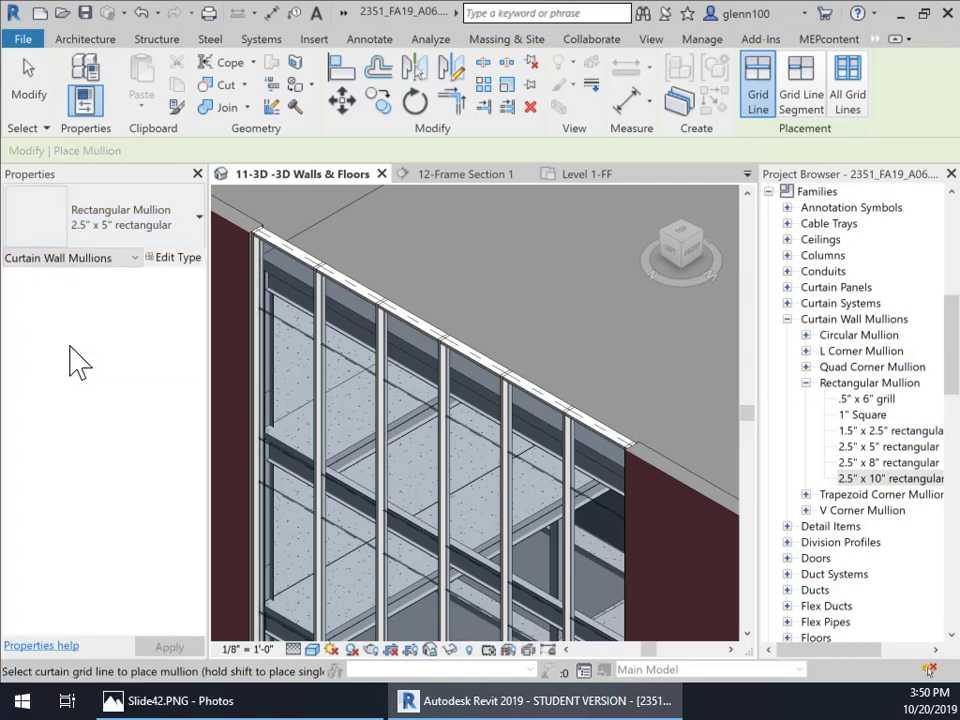
pyautogui.click(289, 322)
pyautogui.click(287, 468)
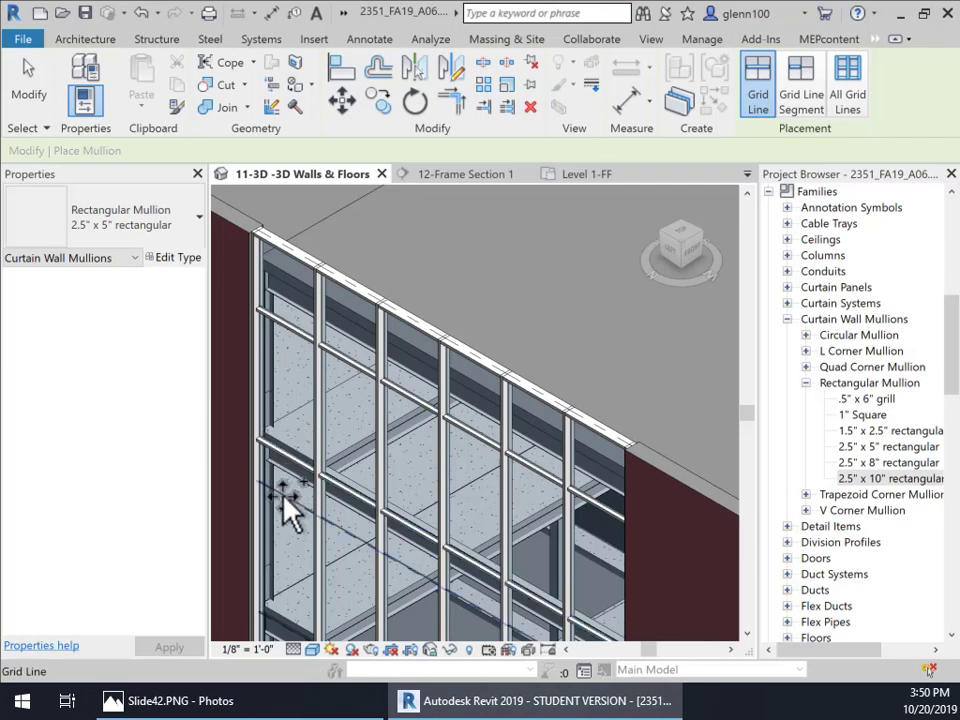
pyautogui.click(283, 494)
# - Place 2.5" x 5" rectangular mullions on the two remaining lower horizontal grid lines of the curtain wall
pyautogui.scroll(-2, 292, 572)
pyautogui.moveTo(333, 479); pyautogui.dragTo(345, 402, button='middle')
pyautogui.scroll(3, 345, 402)
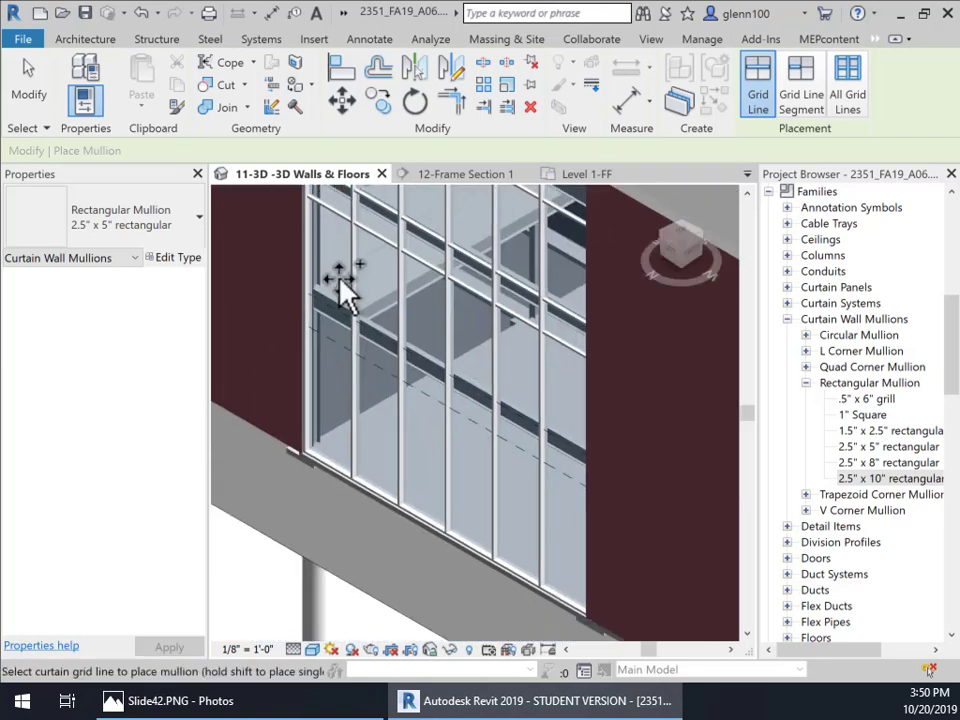
pyautogui.scroll(2, 330, 330)
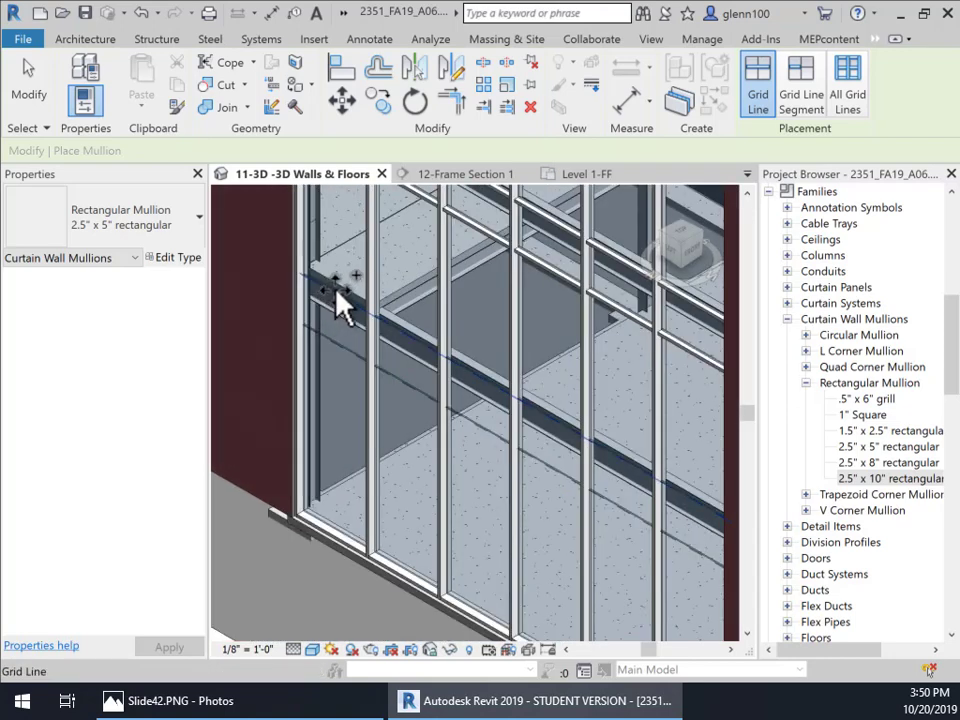
pyautogui.click(333, 303)
pyautogui.click(331, 338)
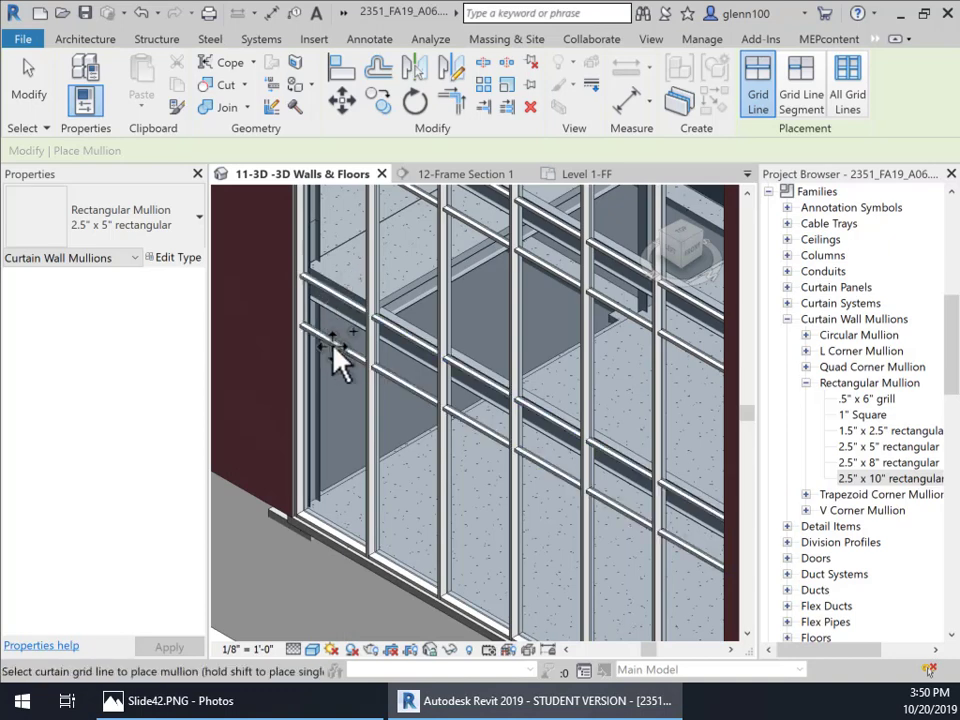
# - Examine the joints between horizontal and vertical mullions, and compare the finished curtain wall with the glazing on the building's opposite side
pyautogui.scroll(-3, 341, 499)
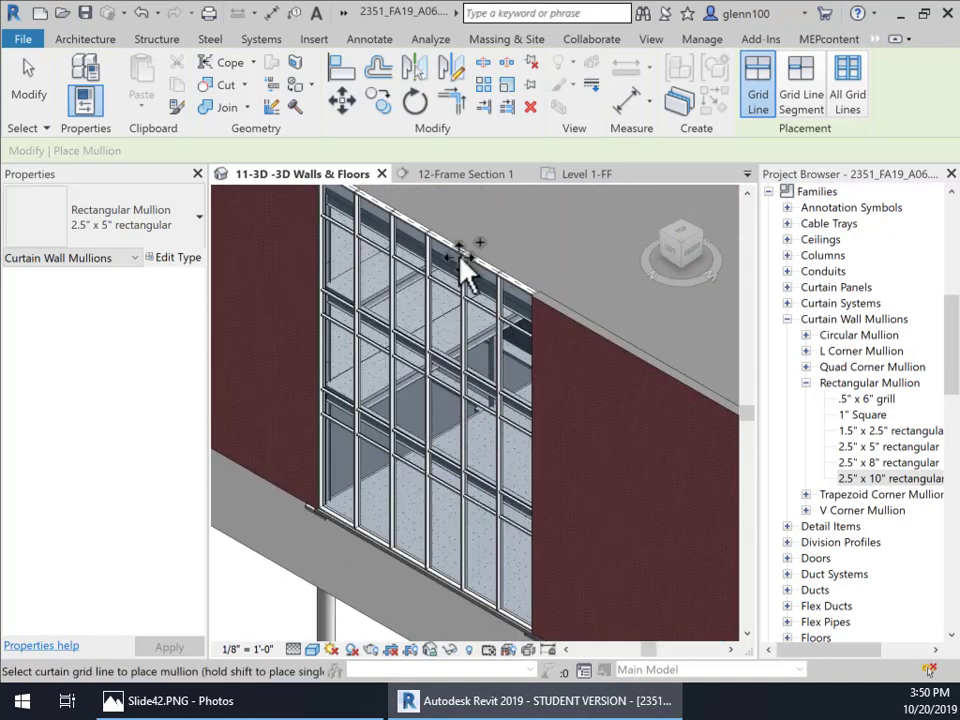
pyautogui.scroll(5, 407, 300)
pyautogui.scroll(2, 430, 300)
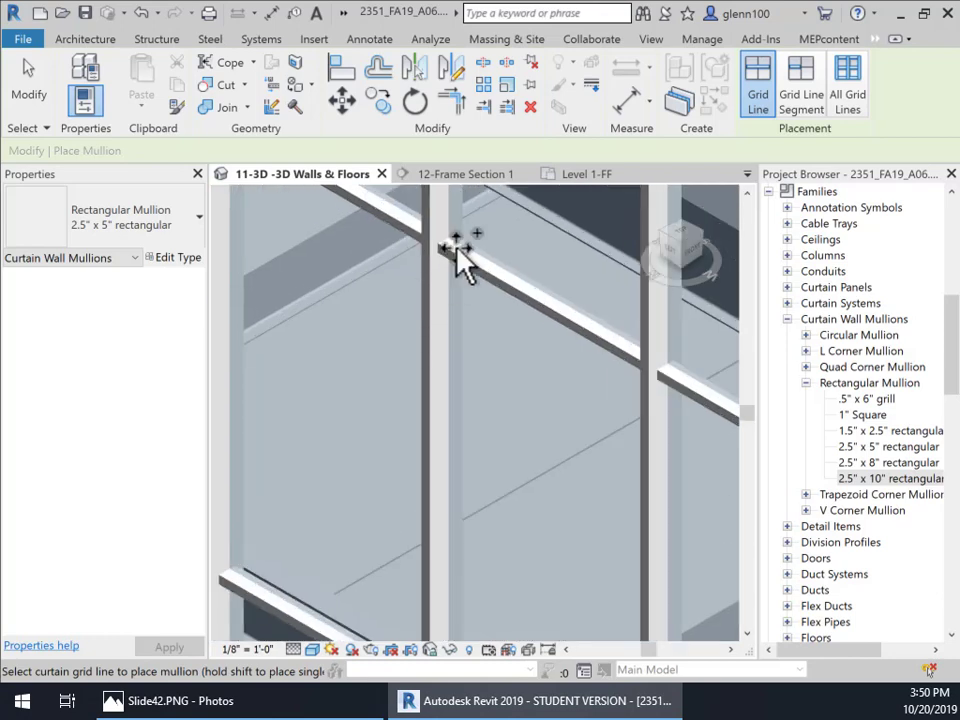
pyautogui.moveTo(471, 231); pyautogui.dragTo(343, 364, button='middle')
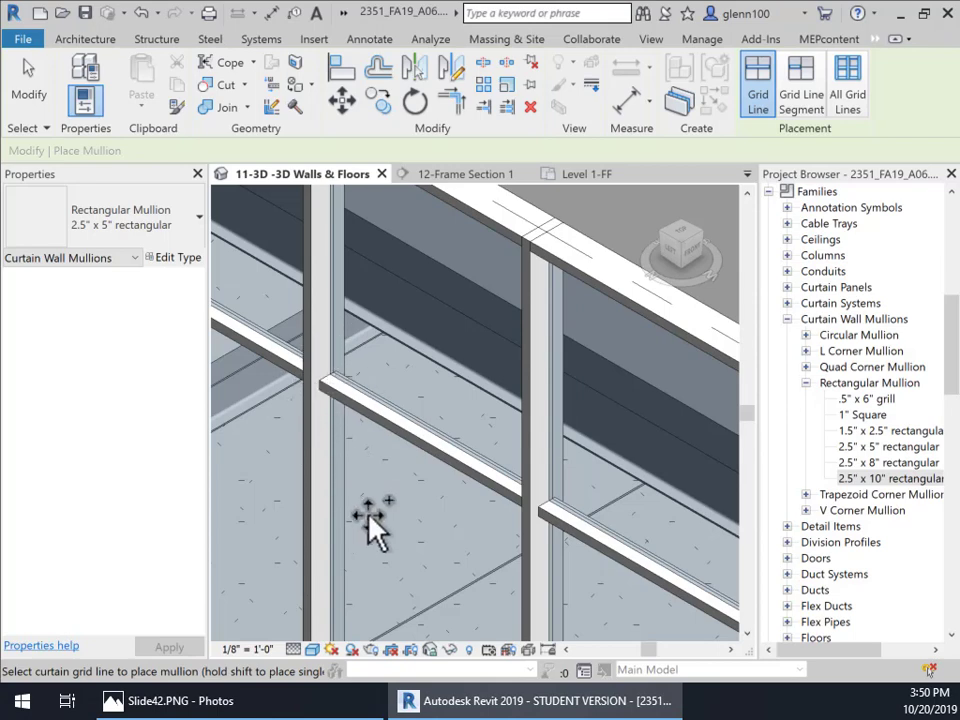
pyautogui.scroll(-4, 362, 525)
pyautogui.scroll(-4, 352, 515)
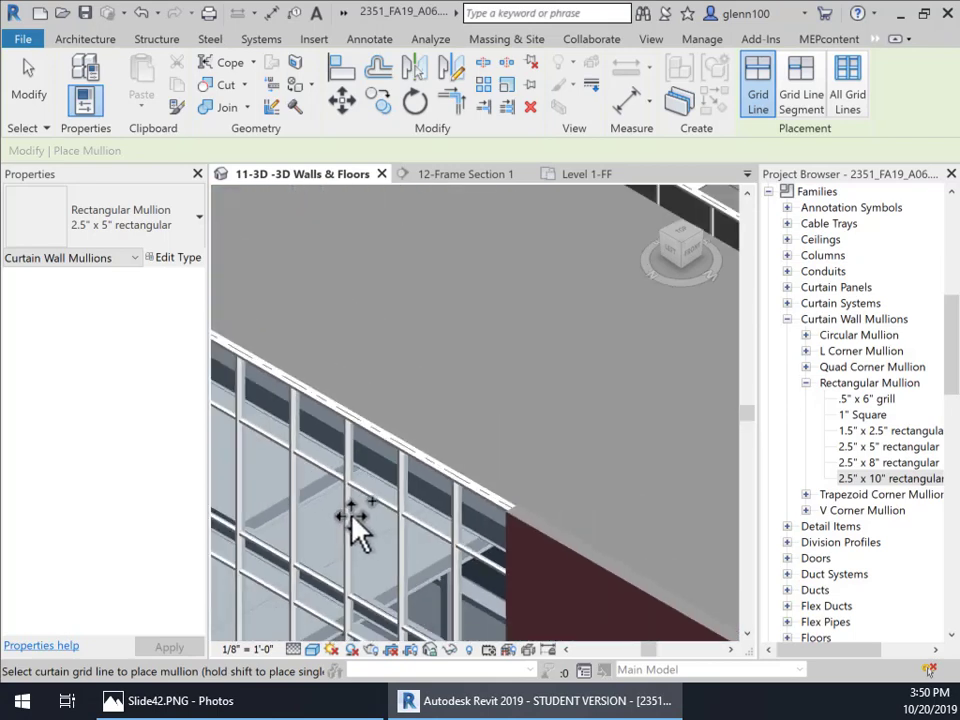
pyautogui.moveTo(368, 442); pyautogui.dragTo(438, 259, button='middle')
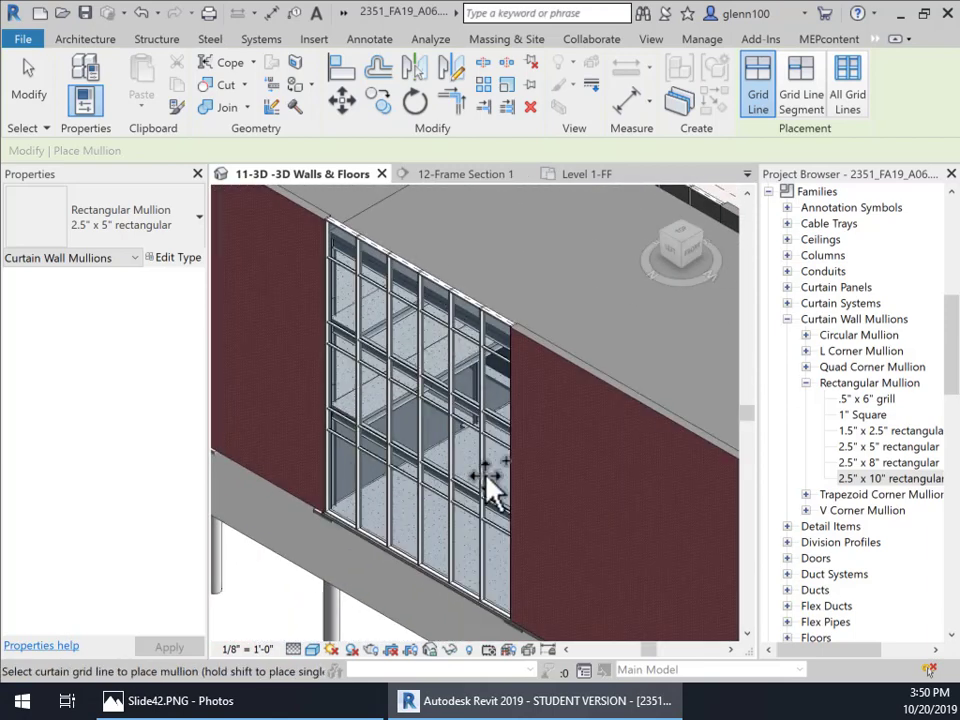
pyautogui.moveTo(466, 349); pyautogui.dragTo(255, 503, button='middle')
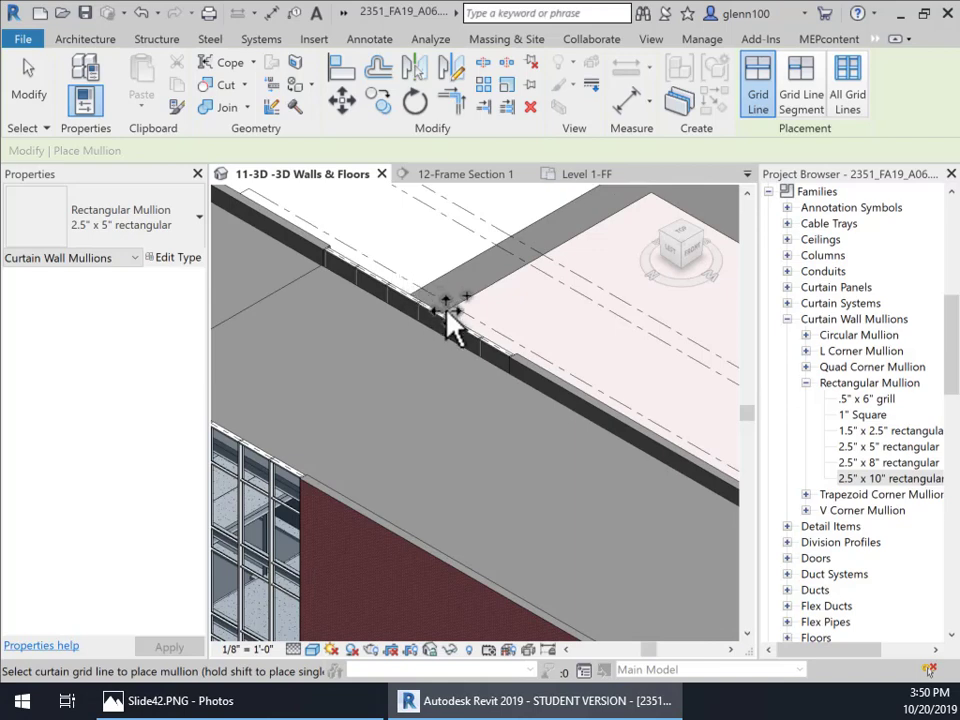
pyautogui.moveTo(347, 422); pyautogui.dragTo(618, 292, button='middle')
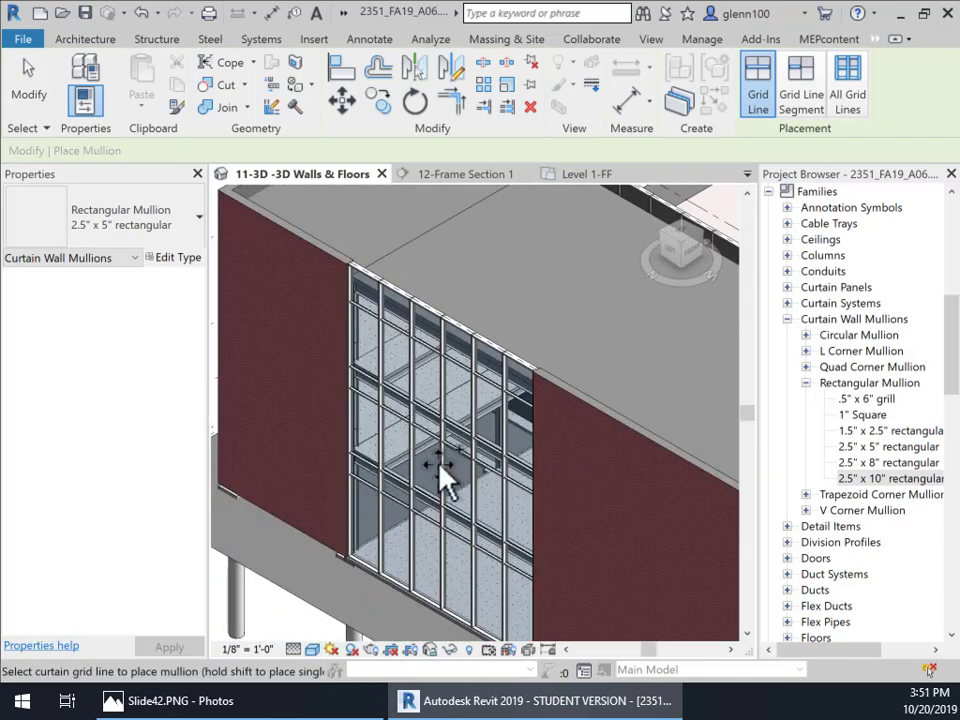
pyautogui.moveTo(444, 476); pyautogui.dragTo(197, 470, button='middle')
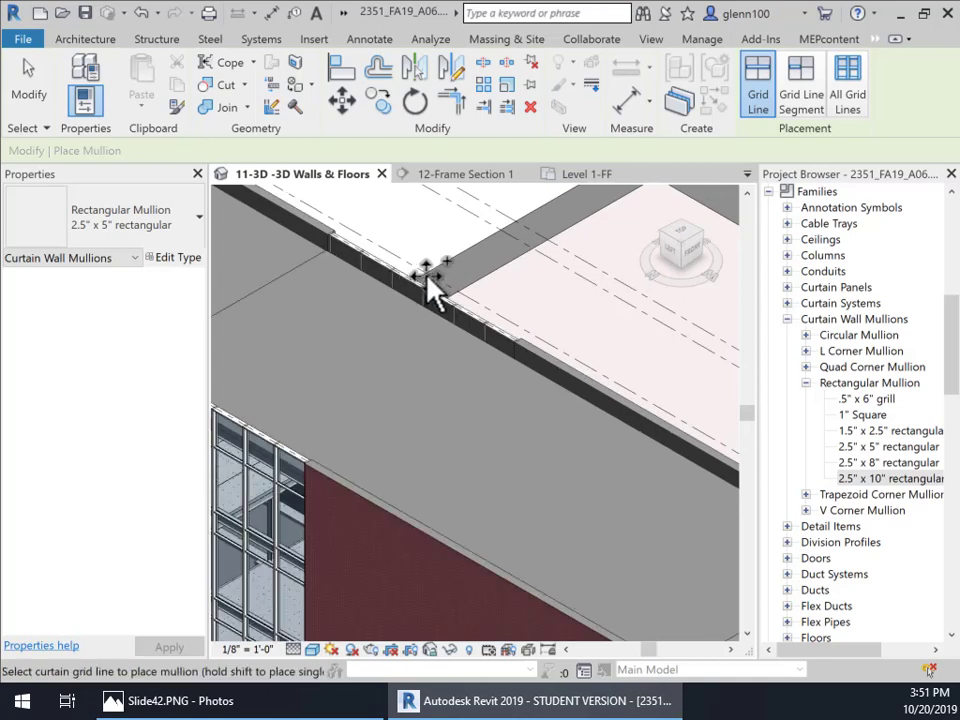
pyautogui.scroll(2, 435, 320)
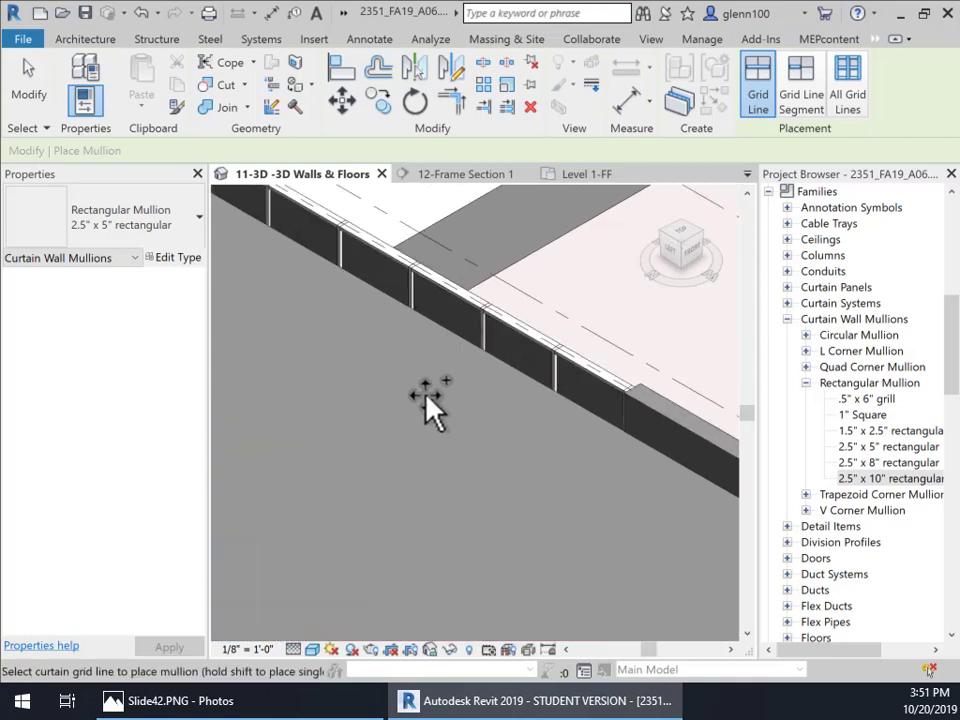
pyautogui.scroll(-2, 390, 450)
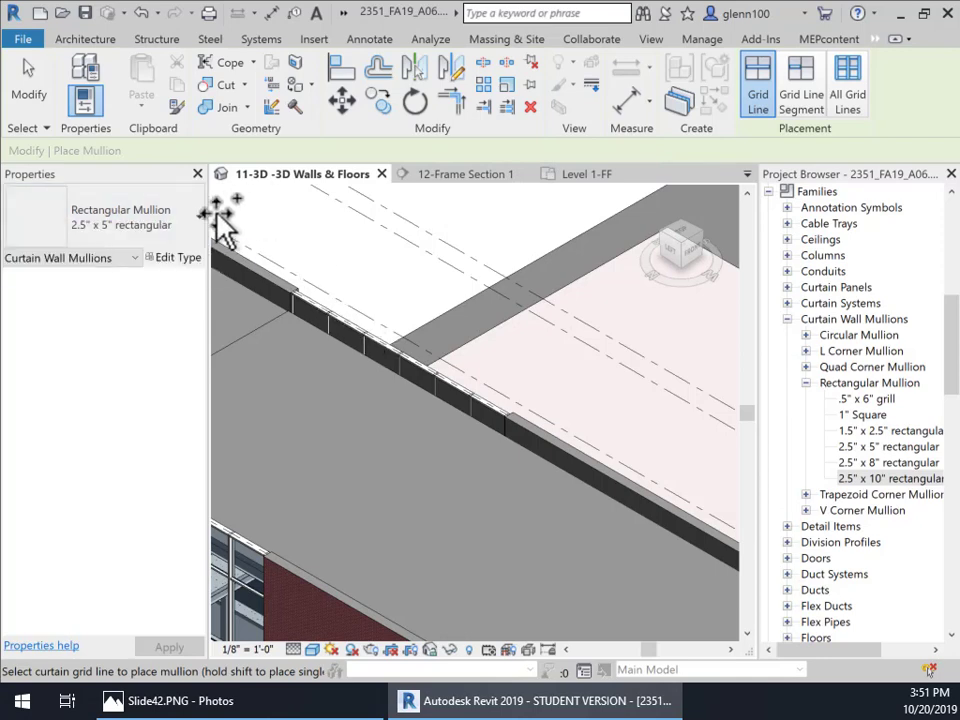
pyautogui.moveTo(356, 471); pyautogui.dragTo(492, 322, button='middle')
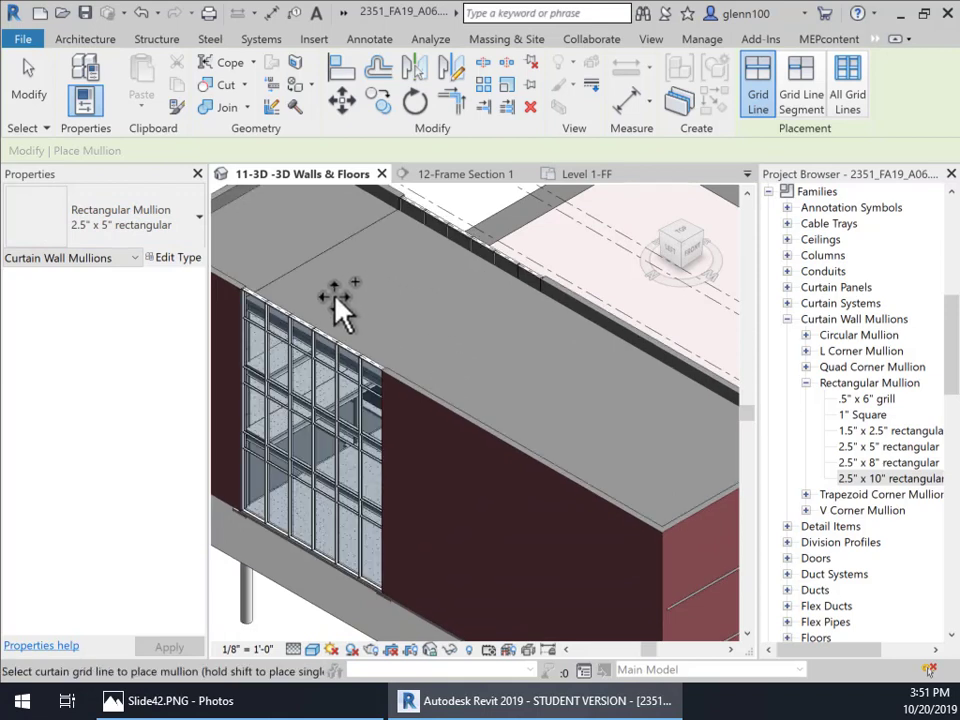